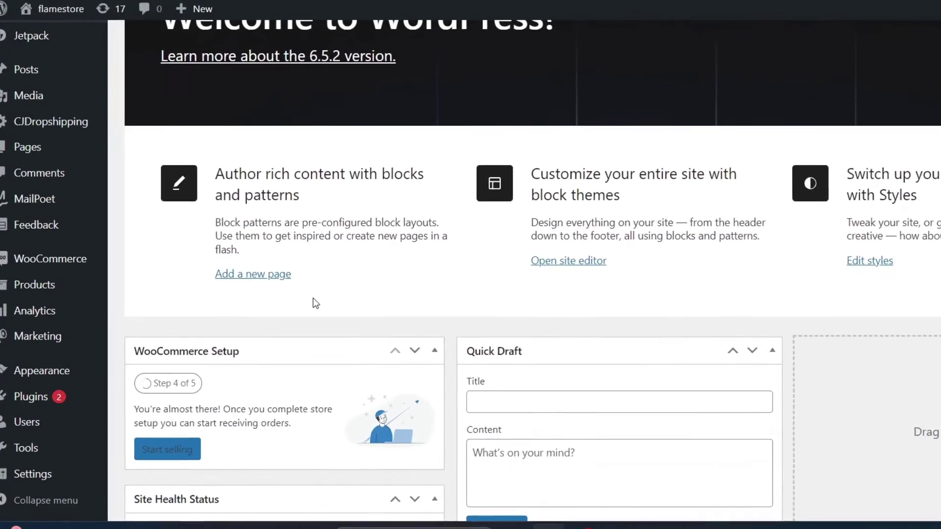
- Open the page for adding new plugins and search the plugin directory for "woo"
{"action": "mouse_move", "coordinate": [22, 468]}
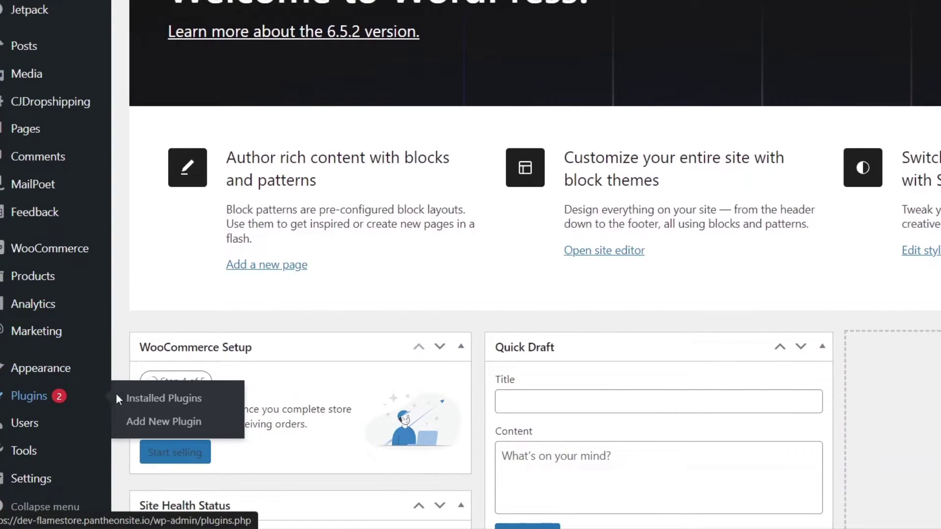
{"action": "left_click", "coordinate": [169, 424]}
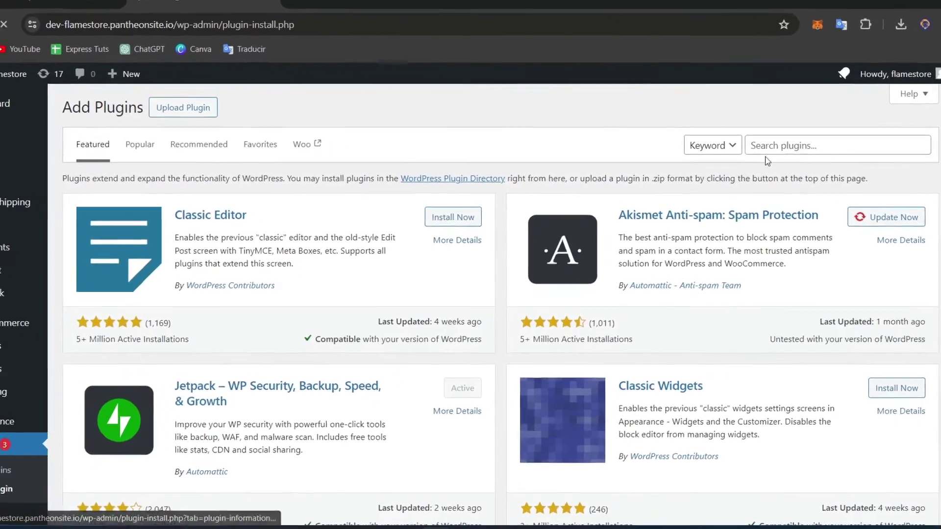
{"action": "left_click", "coordinate": [765, 147]}
{"action": "type", "text": "woo"}
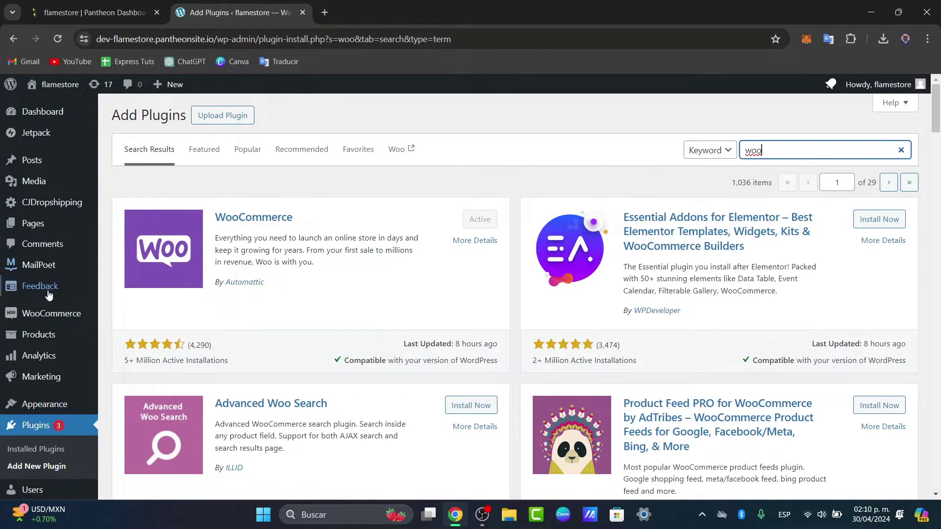
- Open the WooCommerce home page and examine its store setup checklist, the suggested next tasks and the inbox notices
{"action": "mouse_move", "coordinate": [43, 320]}
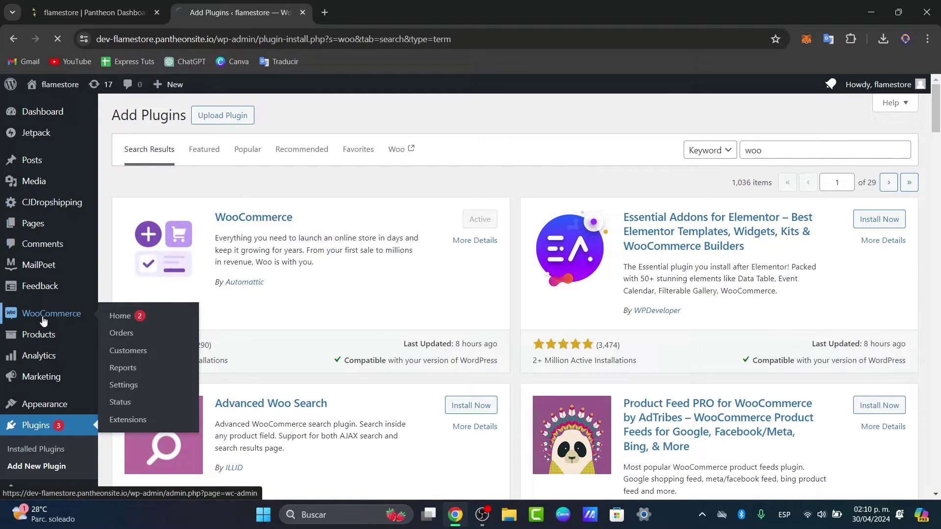
{"action": "left_click", "coordinate": [44, 319]}
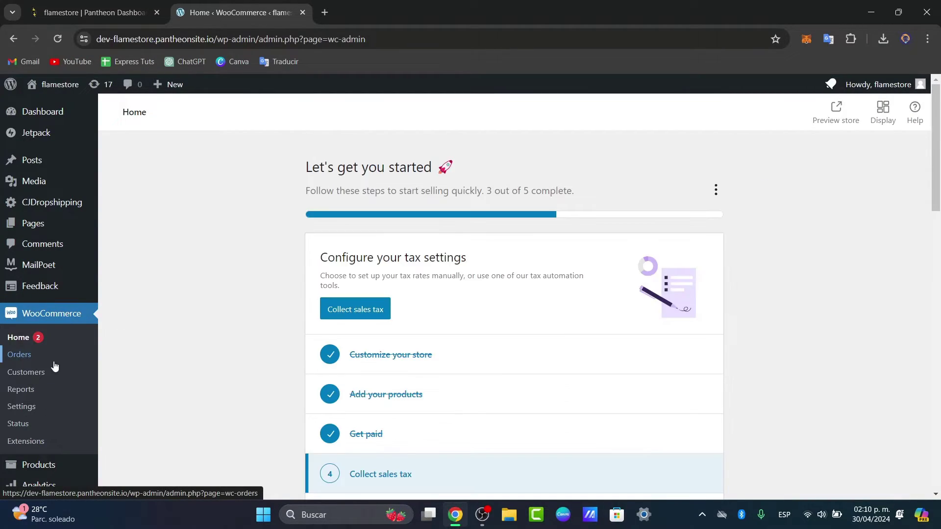
{"action": "scroll", "coordinate": [779, 283], "scroll_direction": "down", "scroll_amount": 3}
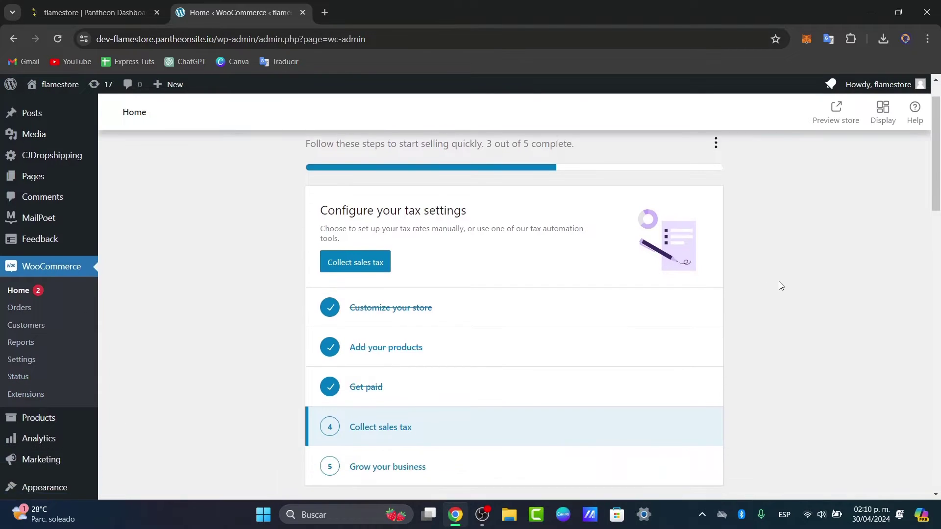
{"action": "scroll", "coordinate": [779, 284], "scroll_direction": "up", "scroll_amount": 3}
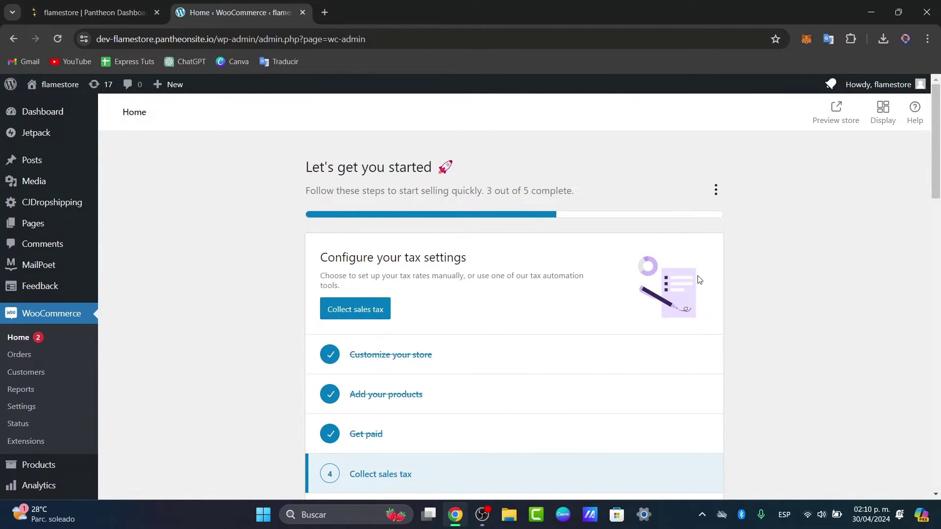
{"action": "scroll", "coordinate": [614, 282], "scroll_direction": "down", "scroll_amount": 5}
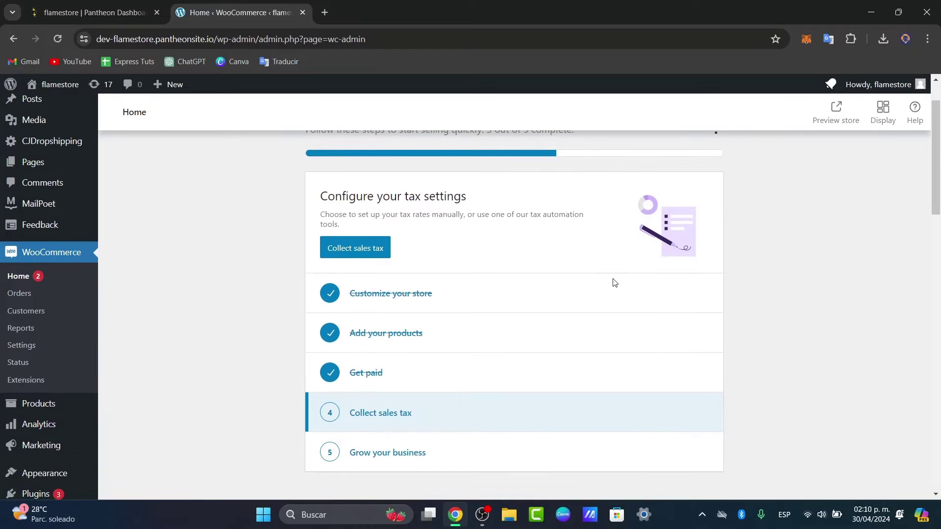
{"action": "scroll", "coordinate": [529, 403], "scroll_direction": "down", "scroll_amount": 9}
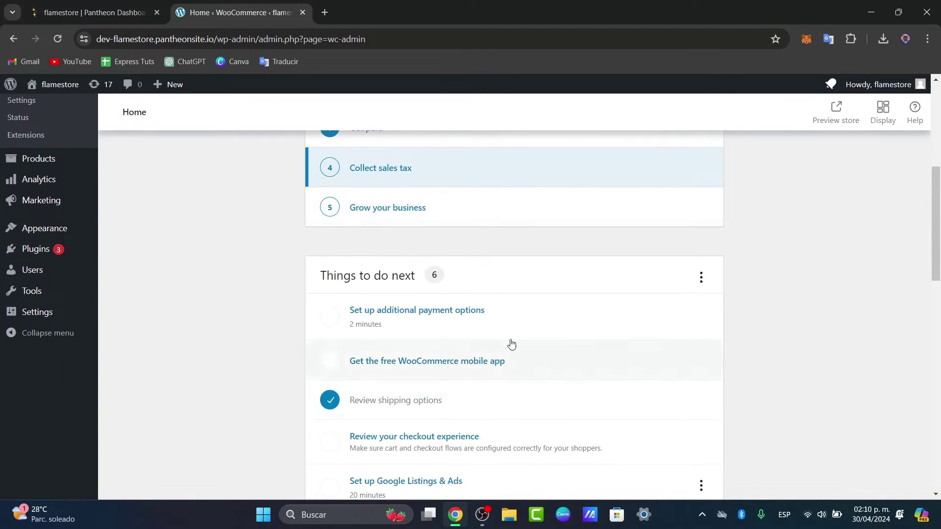
{"action": "scroll", "coordinate": [515, 412], "scroll_direction": "down", "scroll_amount": 10}
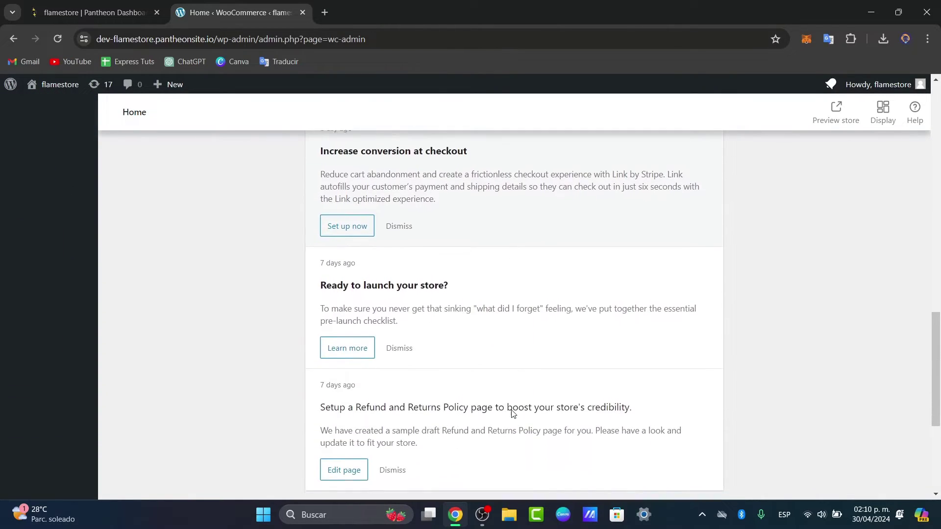
{"action": "scroll", "coordinate": [524, 408], "scroll_direction": "up", "scroll_amount": 20}
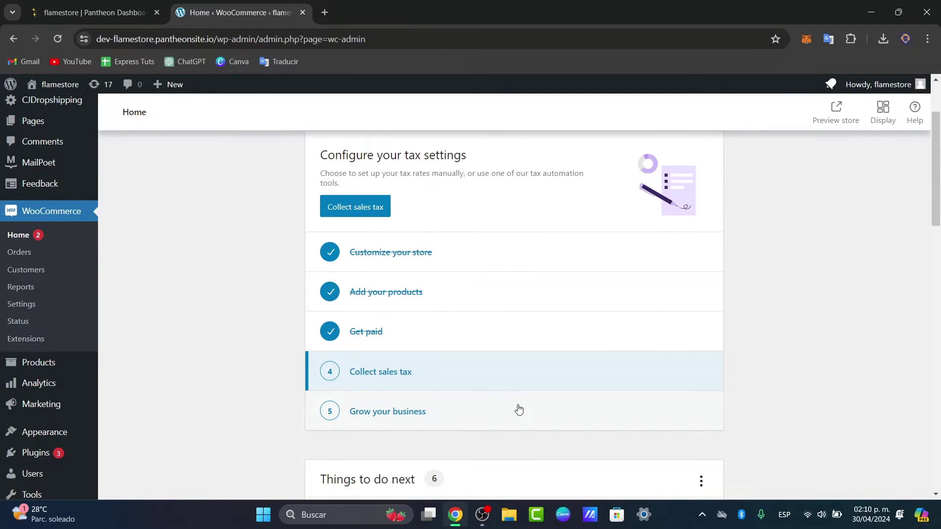
{"action": "scroll", "coordinate": [519, 409], "scroll_direction": "up", "scroll_amount": 3}
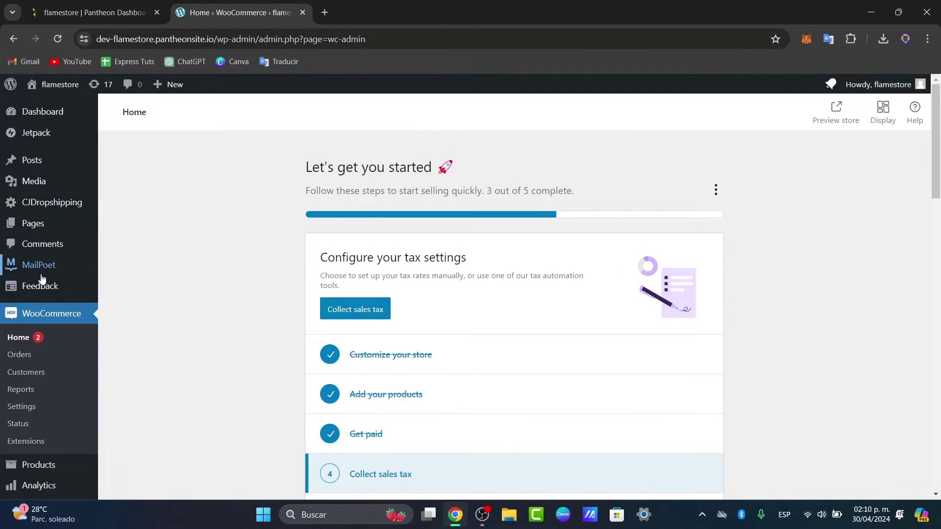
- Open the Get paid setup task and review the additional payment options, including PayPal Payments, and the offline payment methods
{"action": "scroll", "coordinate": [456, 349], "scroll_direction": "down", "scroll_amount": 2}
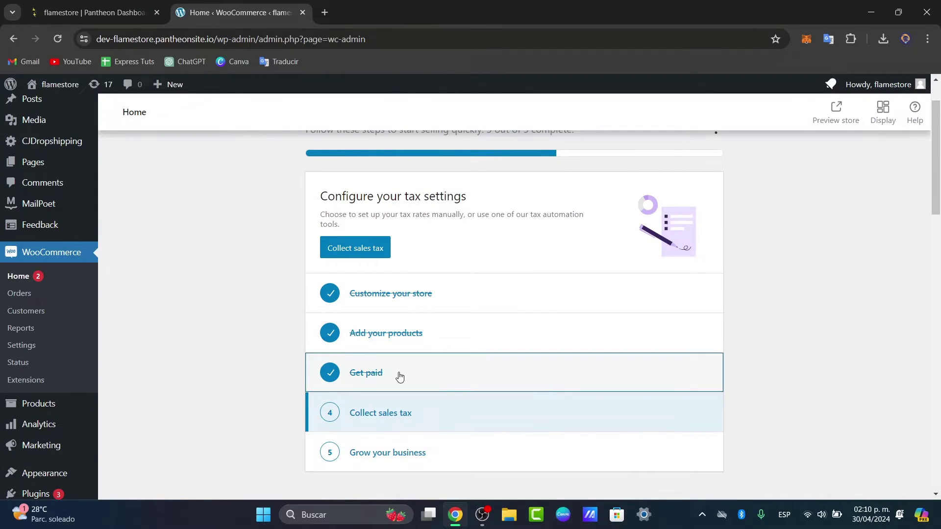
{"action": "left_click", "coordinate": [400, 375]}
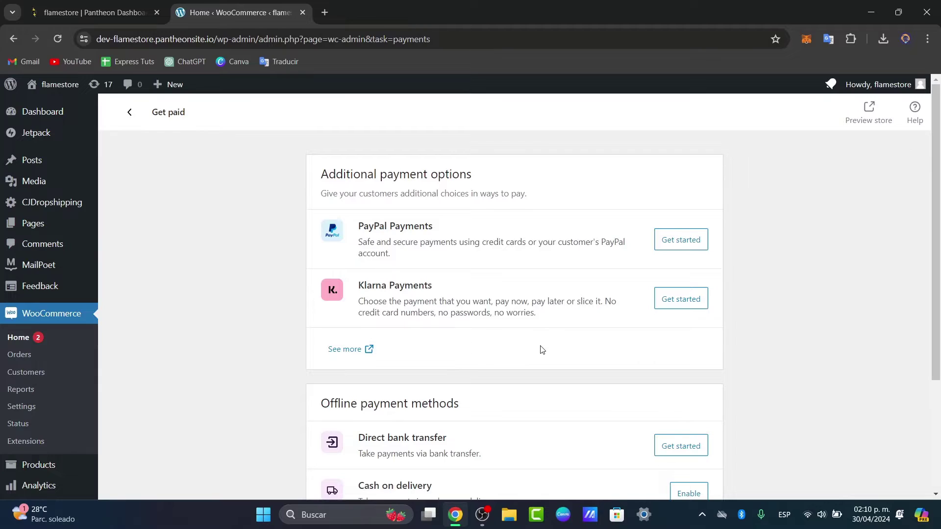
{"action": "scroll", "coordinate": [540, 349], "scroll_direction": "down", "scroll_amount": 4}
{"action": "scroll", "coordinate": [541, 349], "scroll_direction": "up", "scroll_amount": 4}
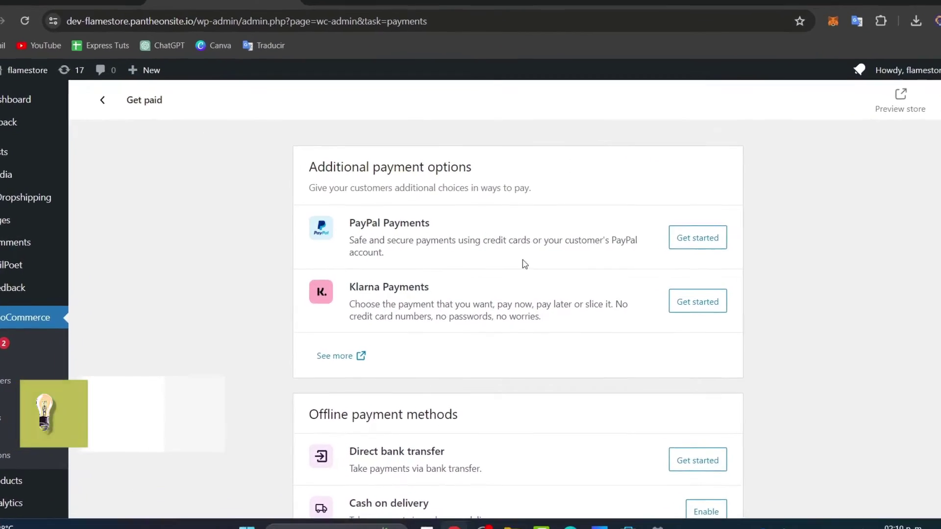
{"action": "left_click_drag", "start_coordinate": [424, 160], "coordinate": [515, 164]}
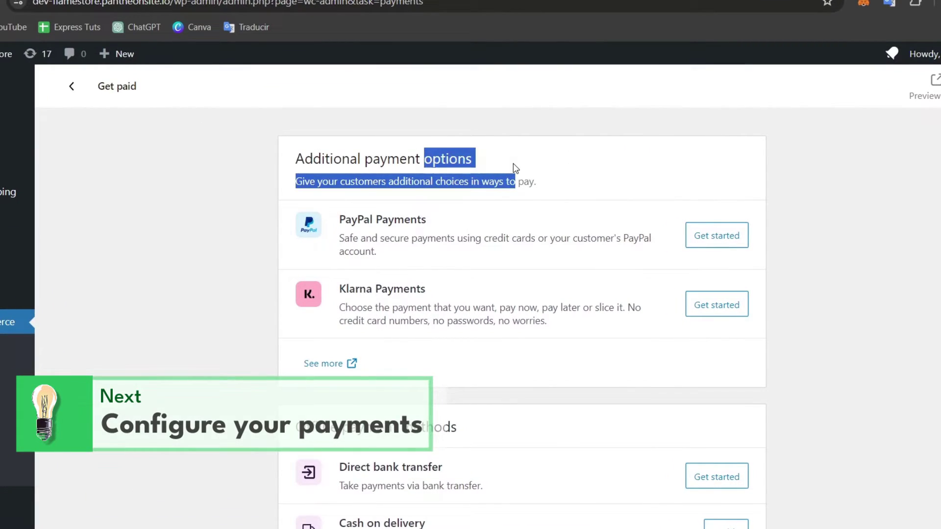
{"action": "left_click", "coordinate": [615, 178]}
{"action": "left_click_drag", "start_coordinate": [394, 221], "coordinate": [492, 230]}
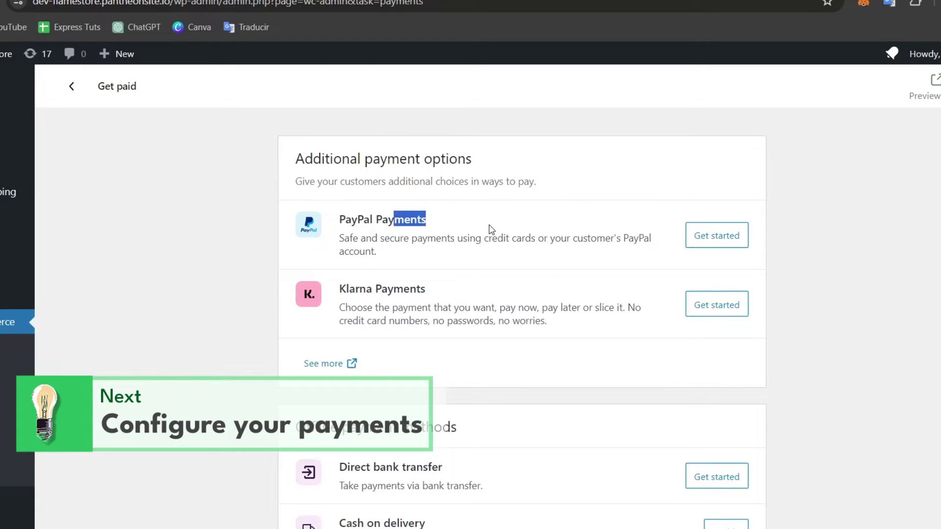
{"action": "left_click", "coordinate": [491, 230]}
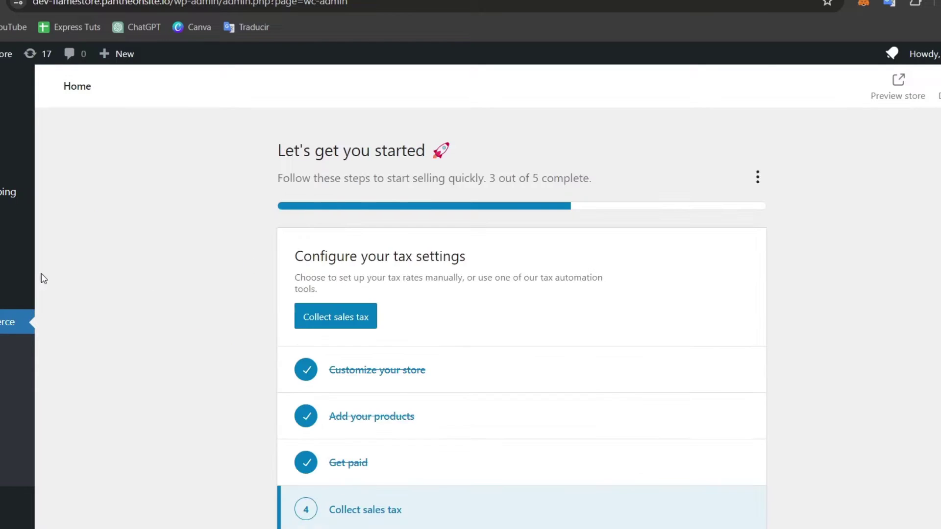
- Reopen the Get paid task from the setup checklist on the WooCommerce home page
{"action": "scroll", "coordinate": [505, 380], "scroll_direction": "down", "scroll_amount": 1}
{"action": "scroll", "coordinate": [506, 380], "scroll_direction": "down", "scroll_amount": 3}
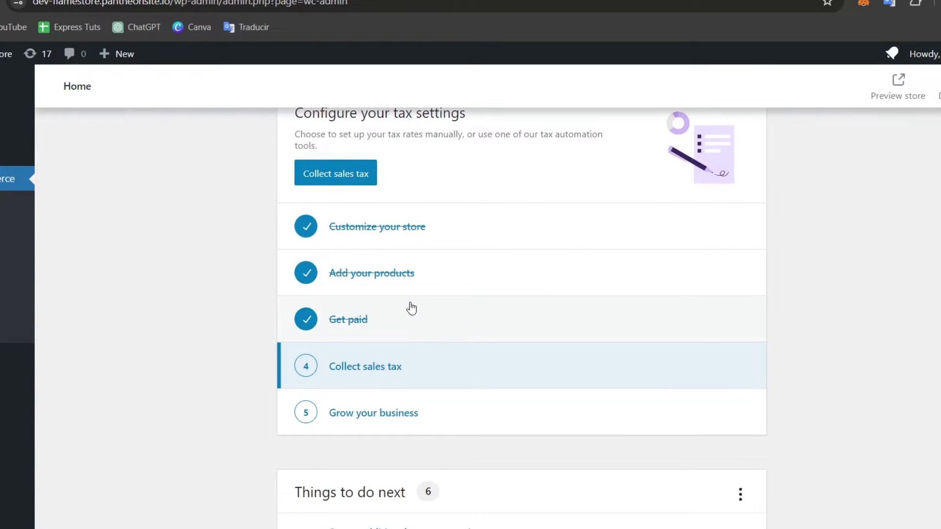
{"action": "left_click", "coordinate": [411, 308]}
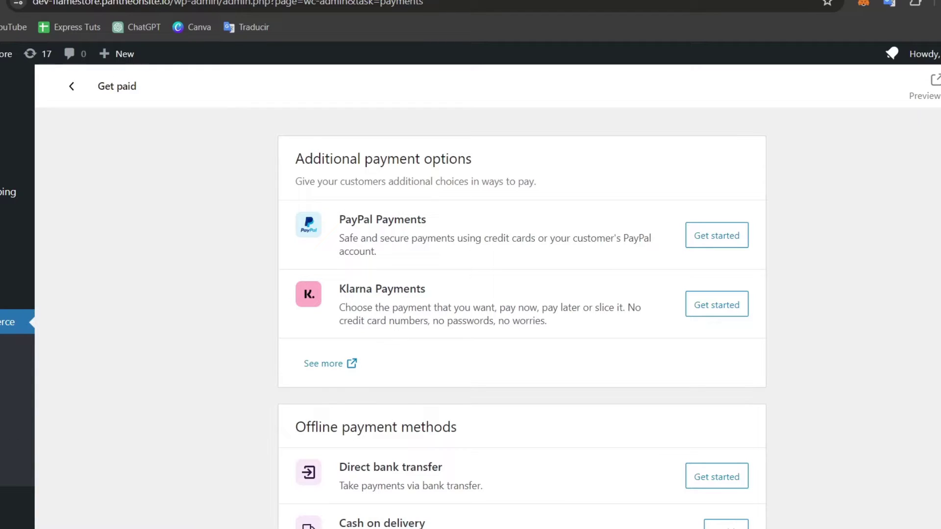
- Open the management page of the Stripe payment method from the Payments section of the WooCommerce settings
{"action": "left_click", "coordinate": [0, 430]}
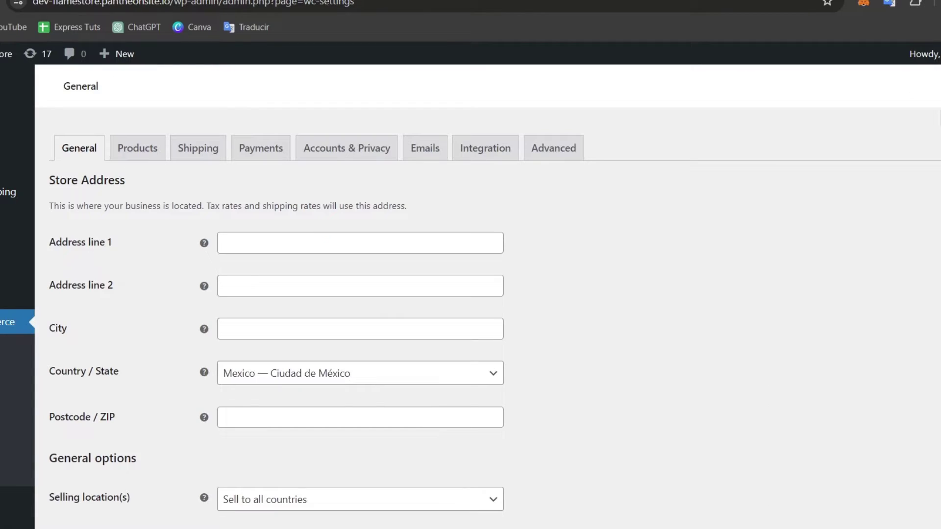
{"action": "left_click", "coordinate": [257, 150]}
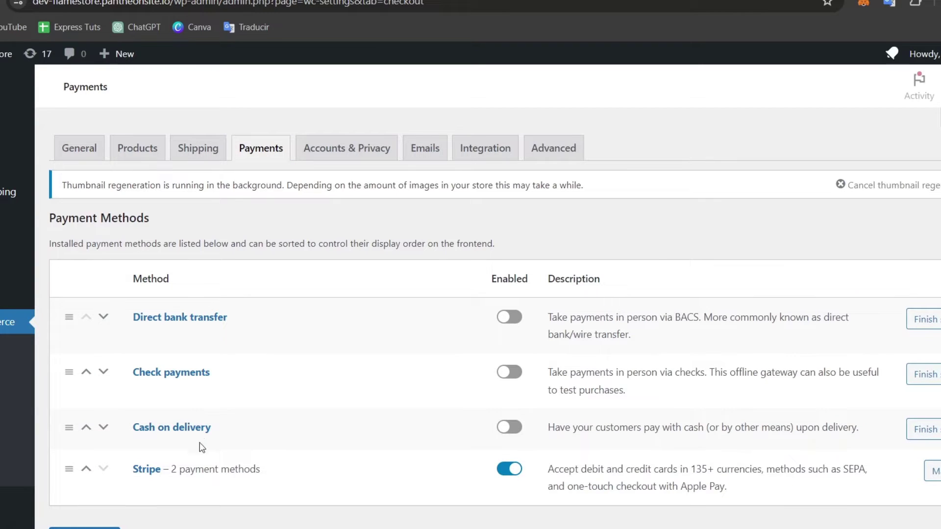
{"action": "scroll", "coordinate": [353, 466], "scroll_direction": "down", "scroll_amount": 3}
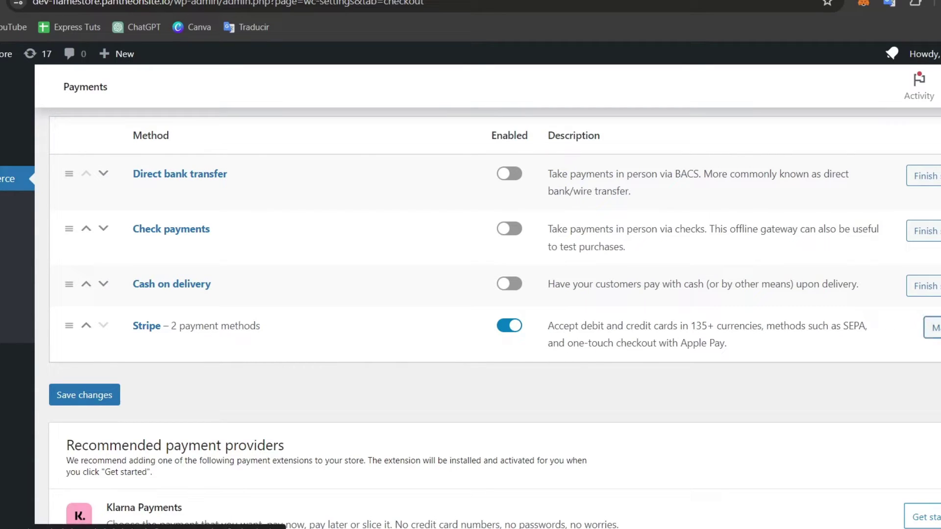
{"action": "left_click", "coordinate": [933, 327]}
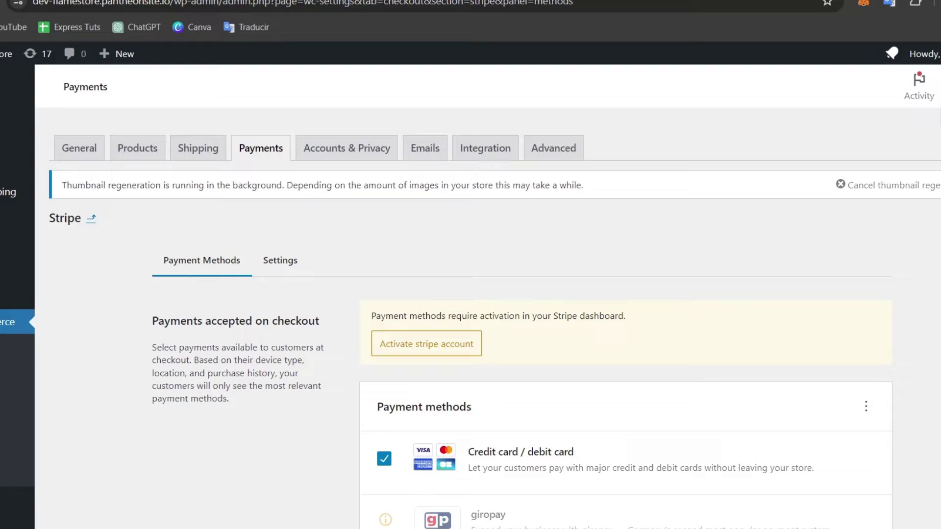
- Search the web for "stripe" in a new browser tab, open the Stripe website and go to its dashboard
{"action": "key", "text": "ctrl+t"}
{"action": "type", "text": "str"}
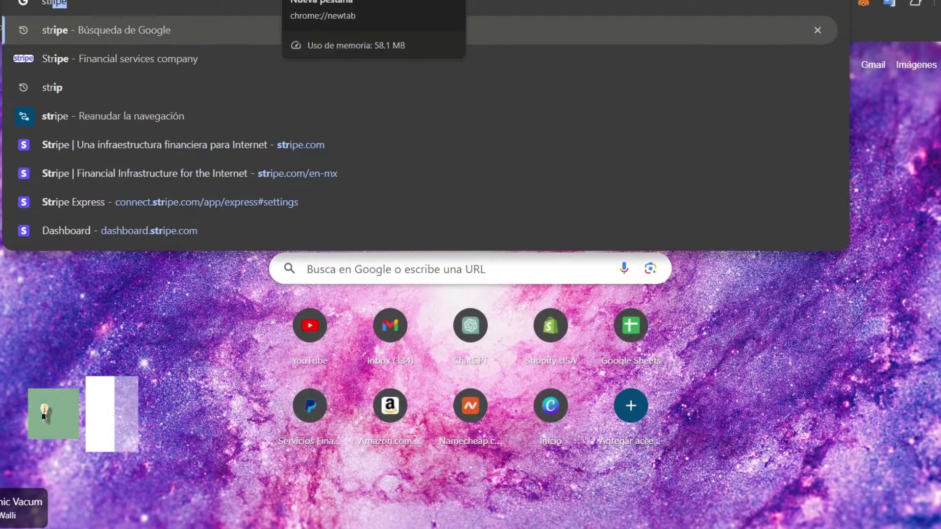
{"action": "key", "text": "Return"}
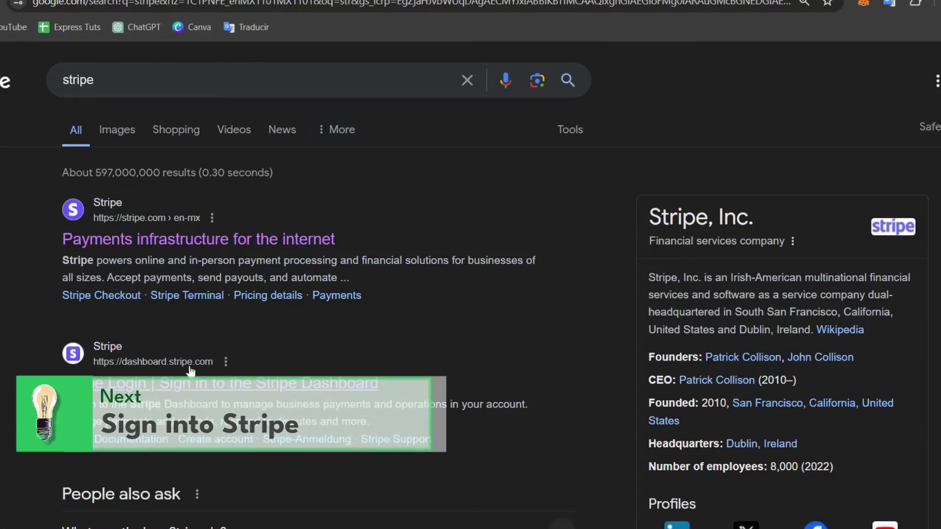
{"action": "left_click", "coordinate": [209, 240]}
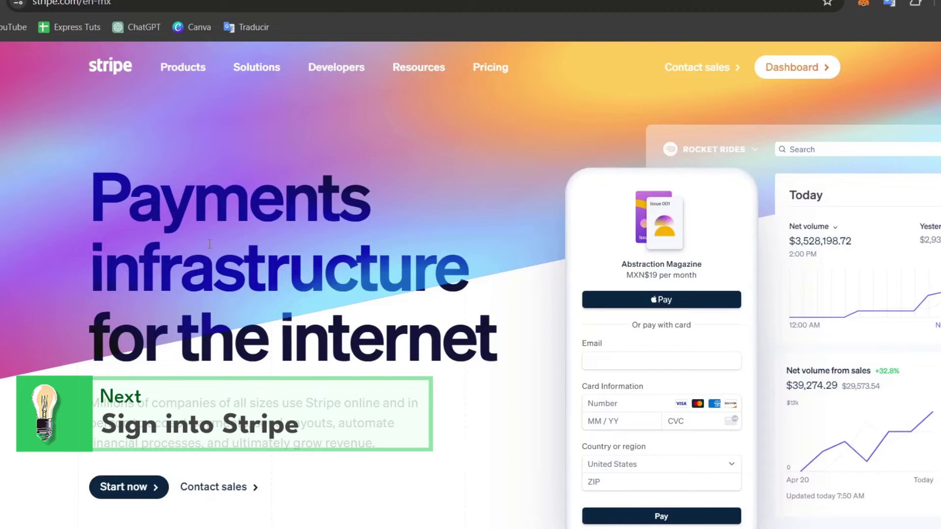
{"action": "left_click", "coordinate": [798, 69]}
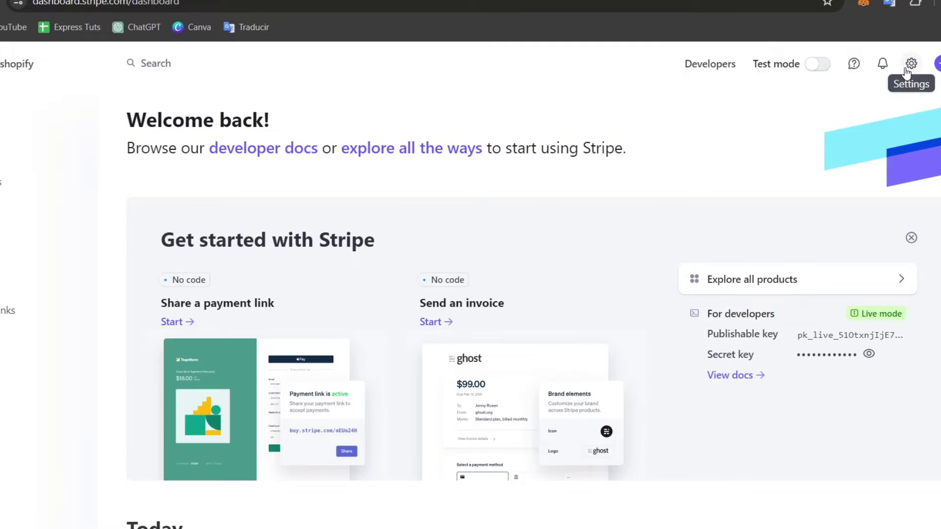
- View the overview of business and product settings in the Stripe dashboard
{"action": "left_click", "coordinate": [909, 66]}
{"action": "left_click", "coordinate": [884, 91]}
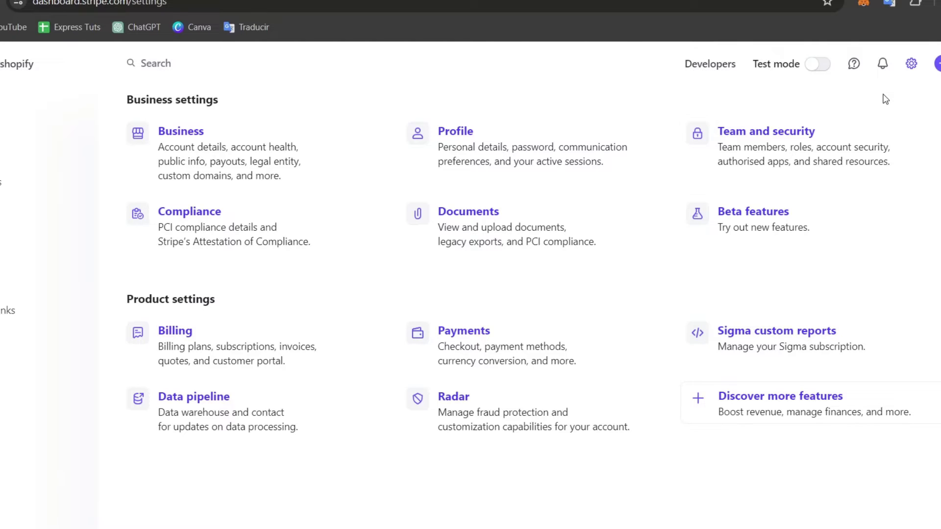
{"action": "left_click", "coordinate": [20, 64]}
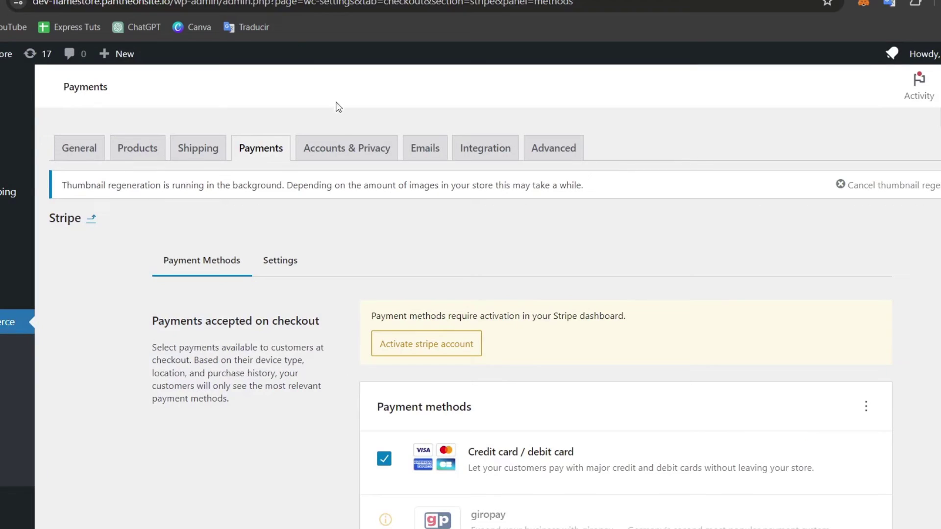
- Follow the Stripe account activation link from WooCommerce, review the payment methods and expand the integration details for Cards
{"action": "left_click", "coordinate": [466, 343]}
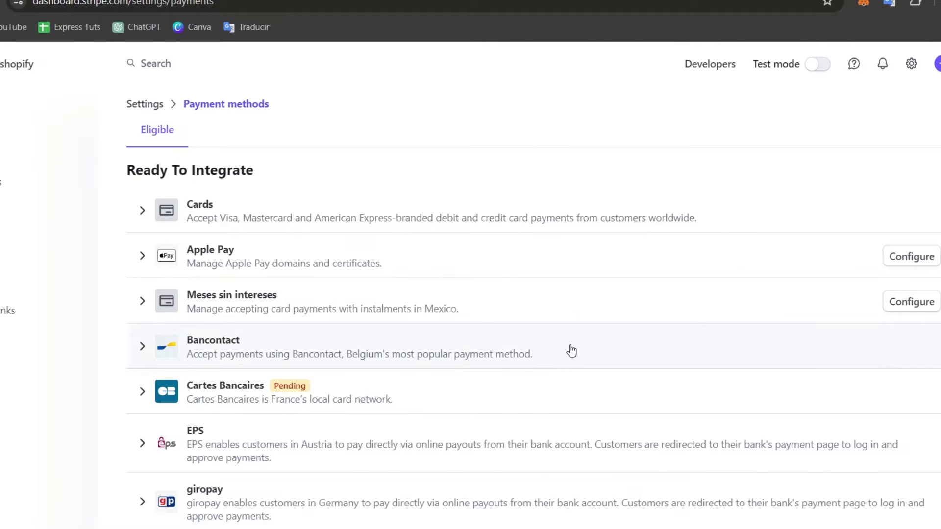
{"action": "scroll", "coordinate": [350, 172], "scroll_direction": "down", "scroll_amount": 10}
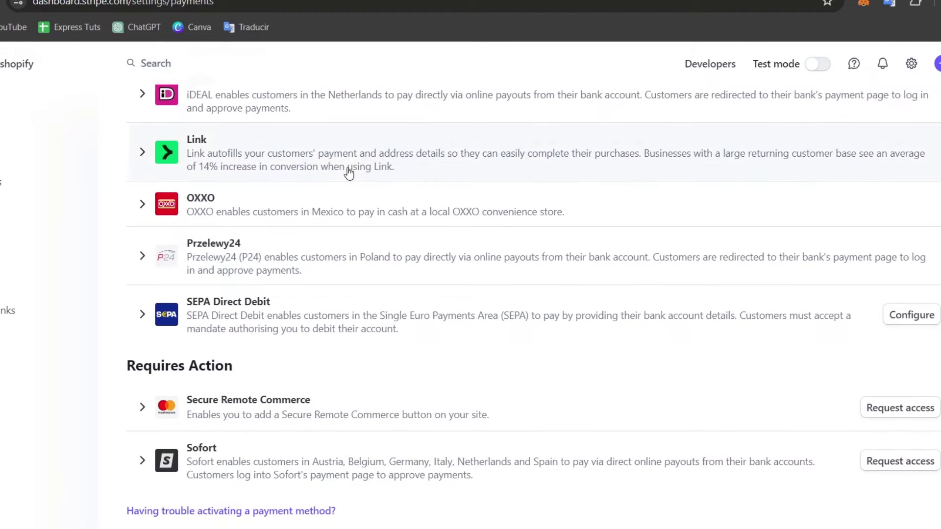
{"action": "scroll", "coordinate": [441, 287], "scroll_direction": "up", "scroll_amount": 10}
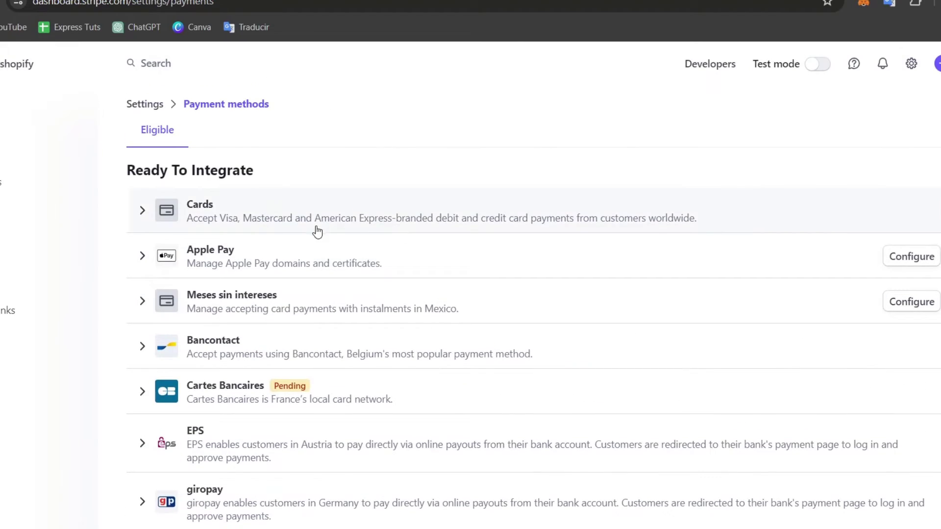
{"action": "left_click", "coordinate": [341, 212]}
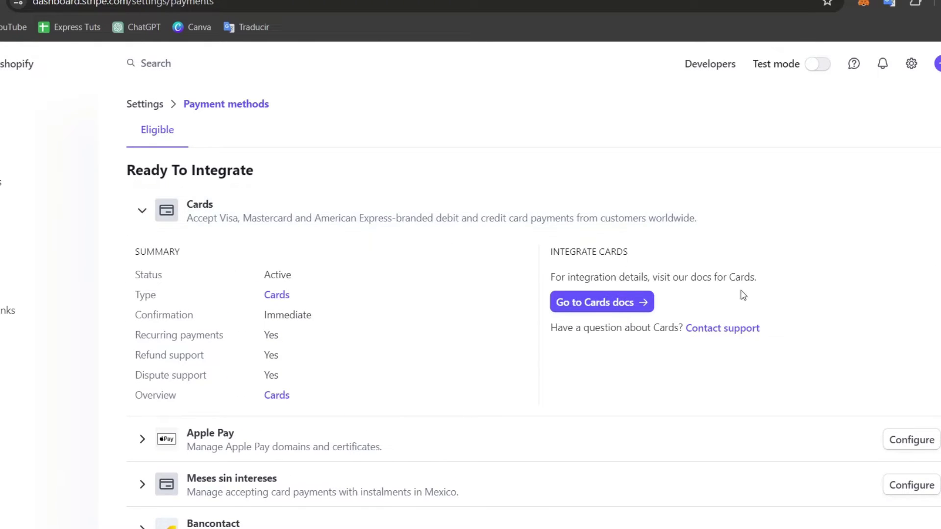
{"action": "left_click_drag", "start_coordinate": [603, 278], "coordinate": [768, 278]}
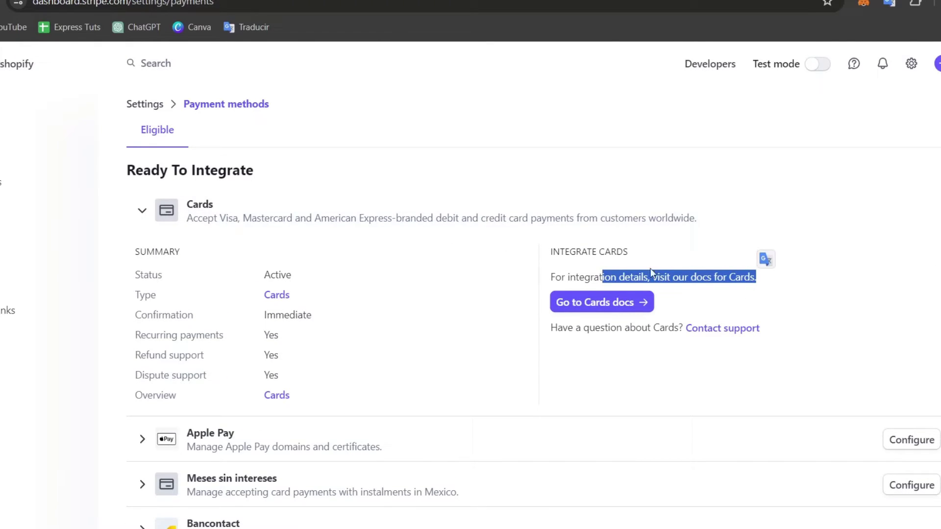
- Expand the Apple Pay details, open its configuration, and view the form for adding a new web domain without adding one
{"action": "scroll", "coordinate": [363, 301], "scroll_direction": "down", "scroll_amount": 3}
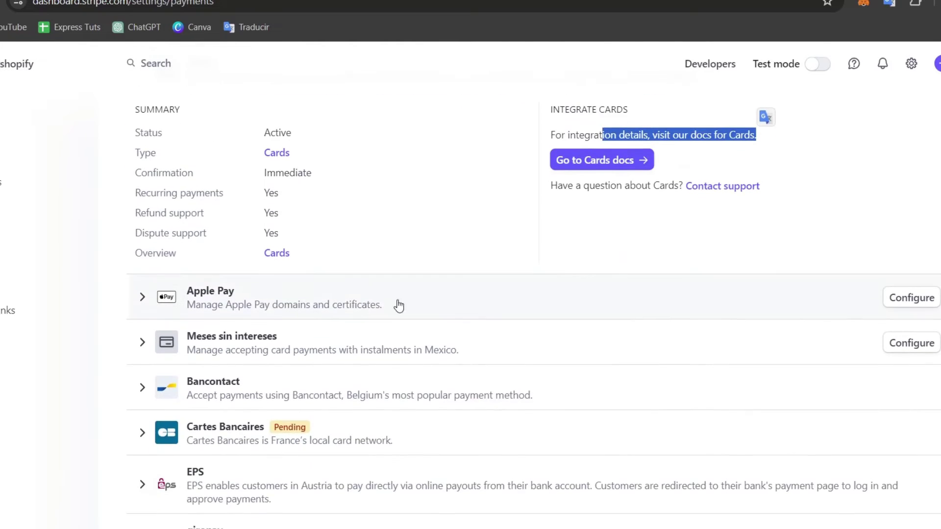
{"action": "left_click", "coordinate": [324, 304]}
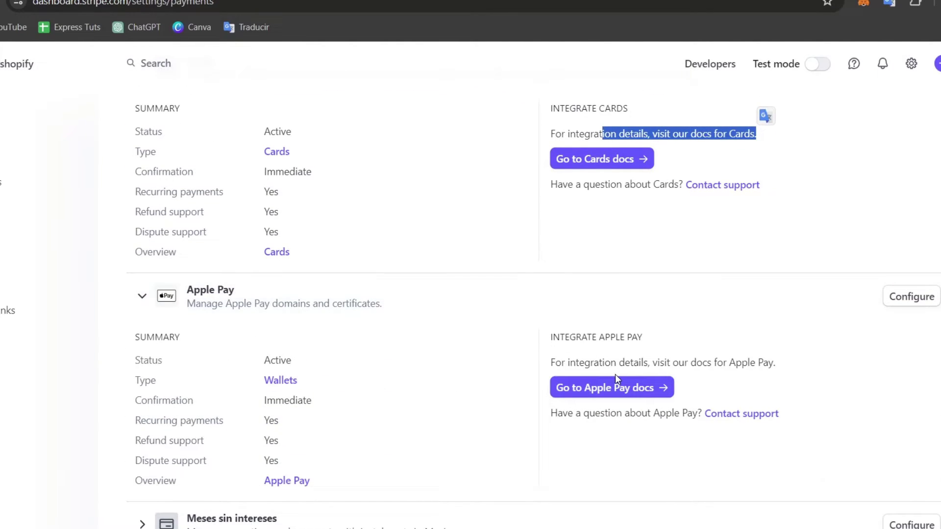
{"action": "left_click", "coordinate": [914, 304]}
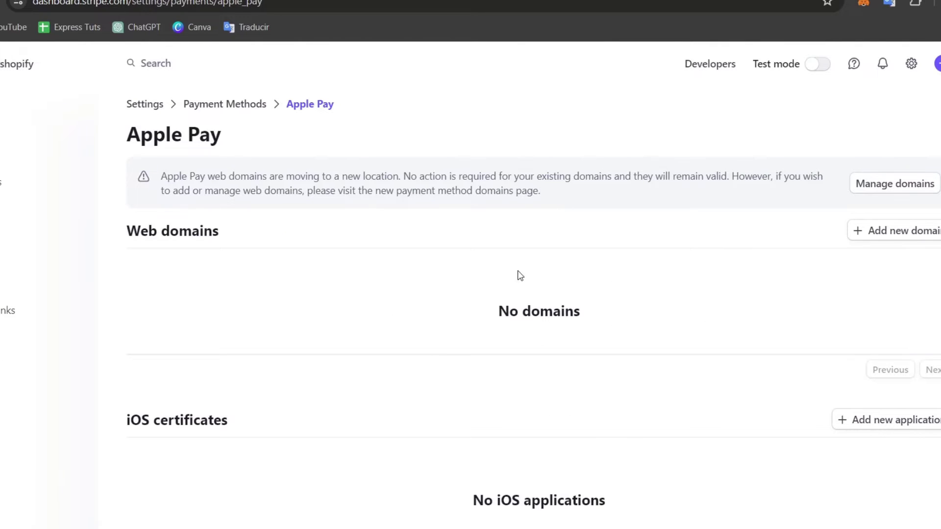
{"action": "left_click", "coordinate": [885, 233]}
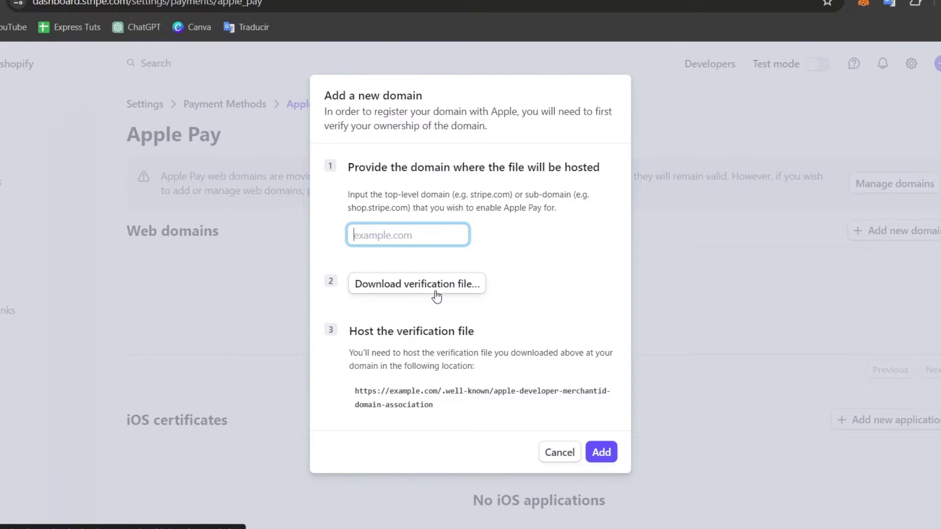
{"action": "left_click", "coordinate": [559, 452]}
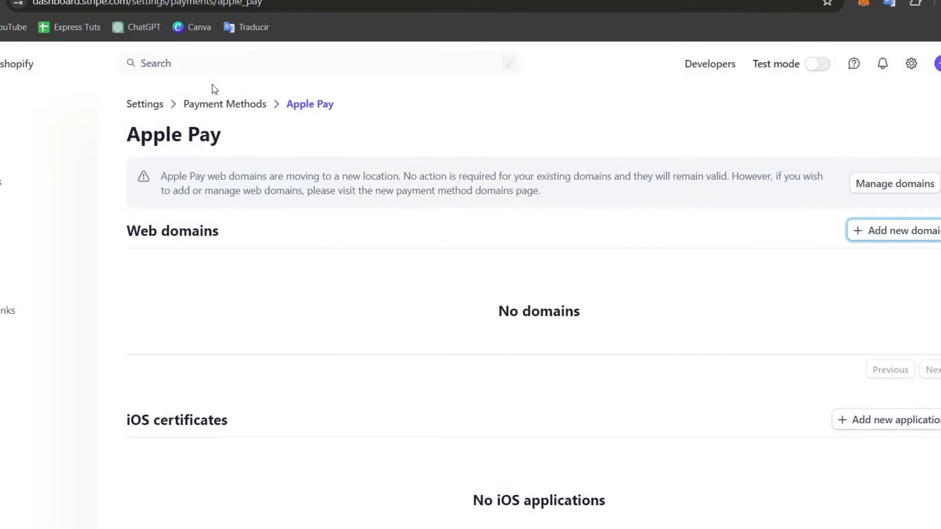
- View the Payment method domains and the Checkout and Payment Links settings, and return to the settings overview
{"action": "left_click", "coordinate": [225, 103]}
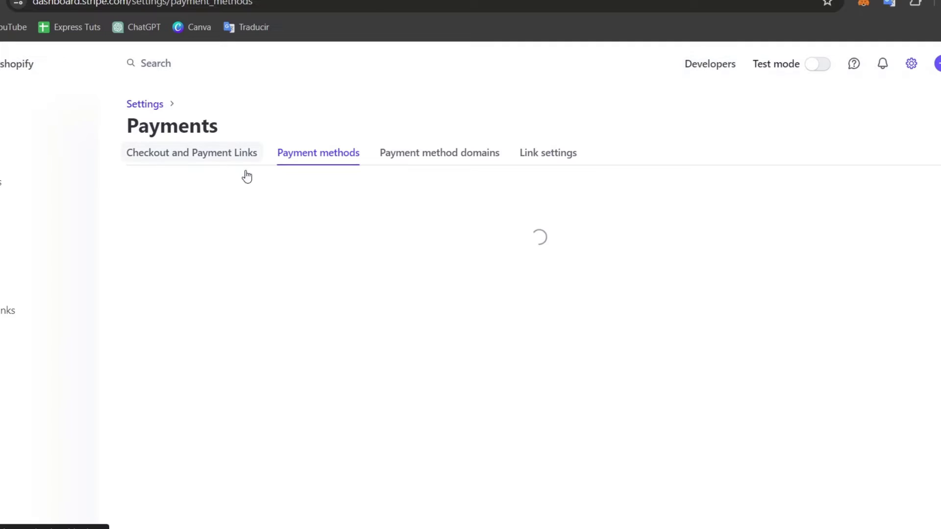
{"action": "left_click", "coordinate": [452, 166]}
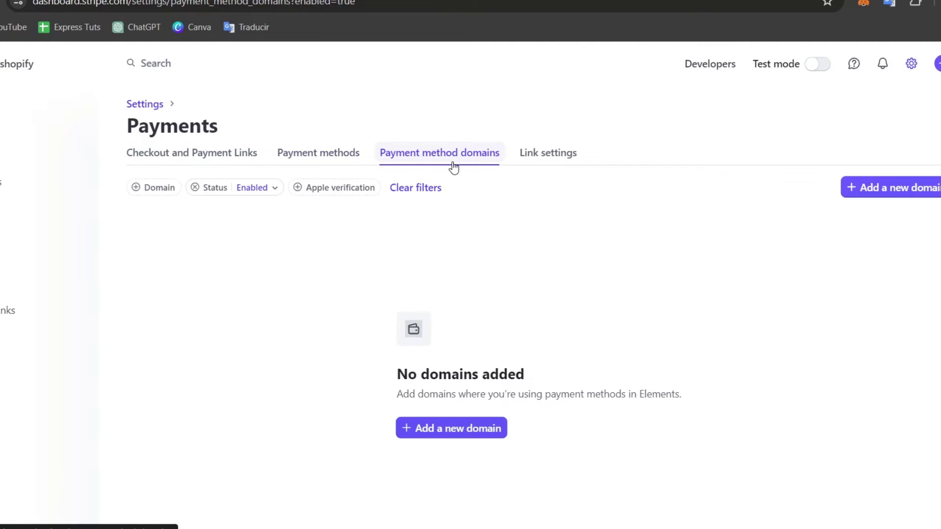
{"action": "left_click", "coordinate": [211, 156]}
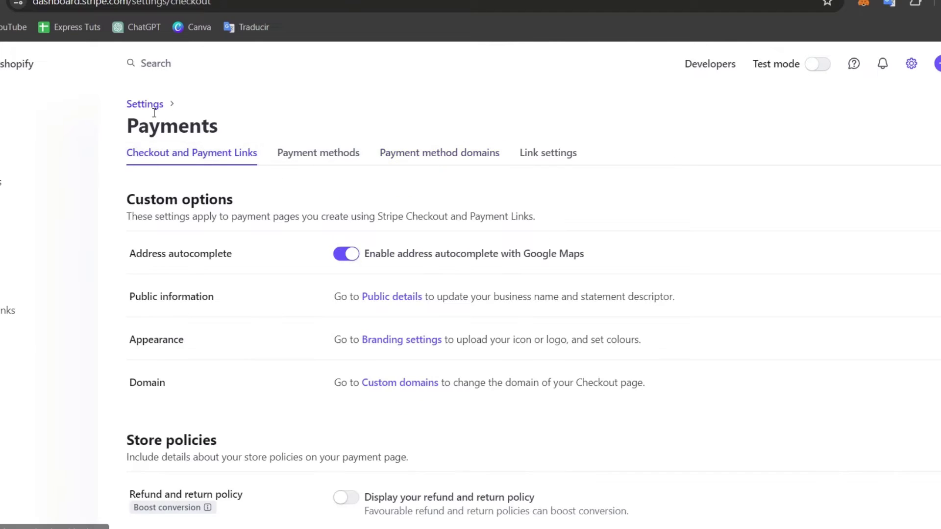
{"action": "left_click", "coordinate": [147, 104]}
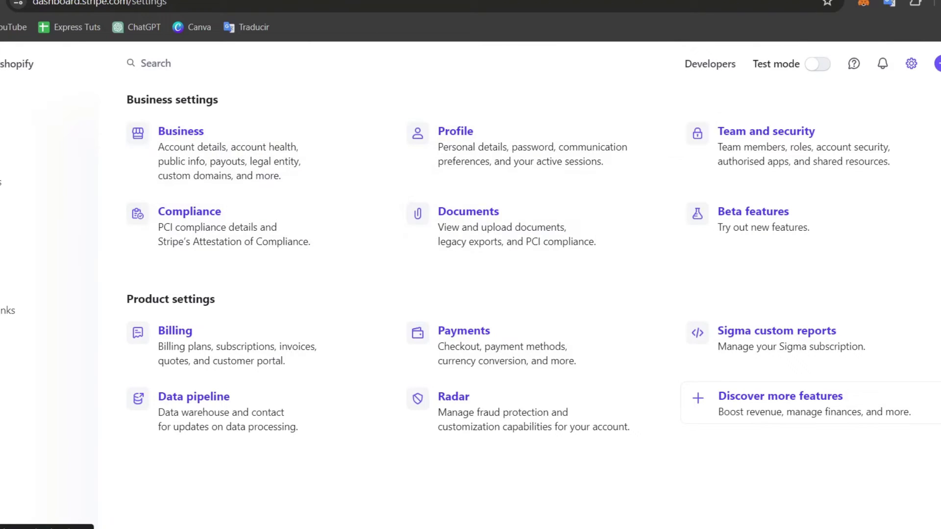
- Switch to WooCommerce and review the payment, payout and webhook statuses under the account details in the Stripe settings
{"action": "left_click", "coordinate": [696, 0]}
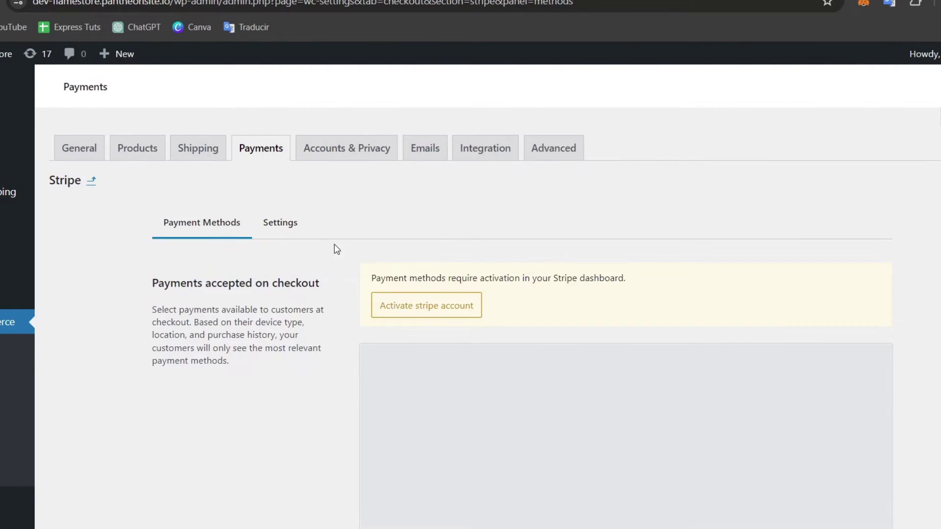
{"action": "left_click", "coordinate": [277, 259]}
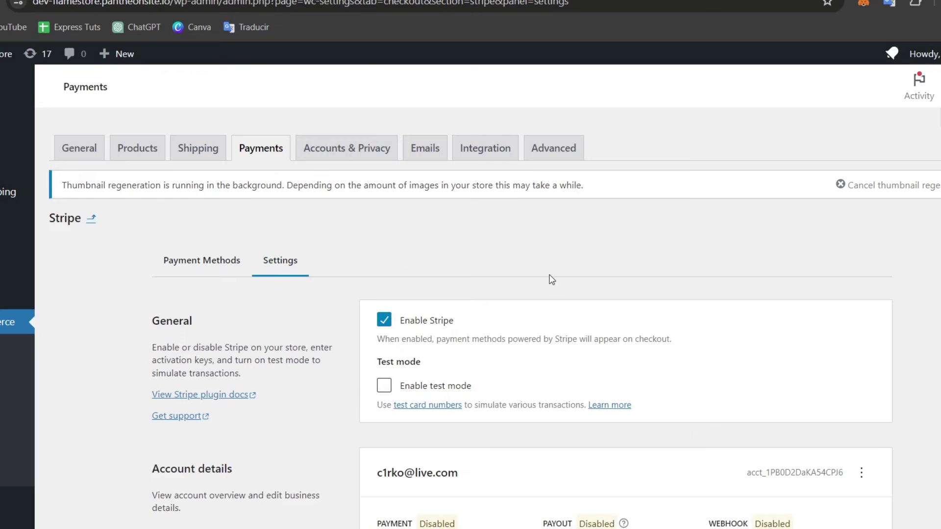
{"action": "scroll", "coordinate": [563, 280], "scroll_direction": "down", "scroll_amount": 3}
{"action": "scroll", "coordinate": [571, 286], "scroll_direction": "down", "scroll_amount": 2}
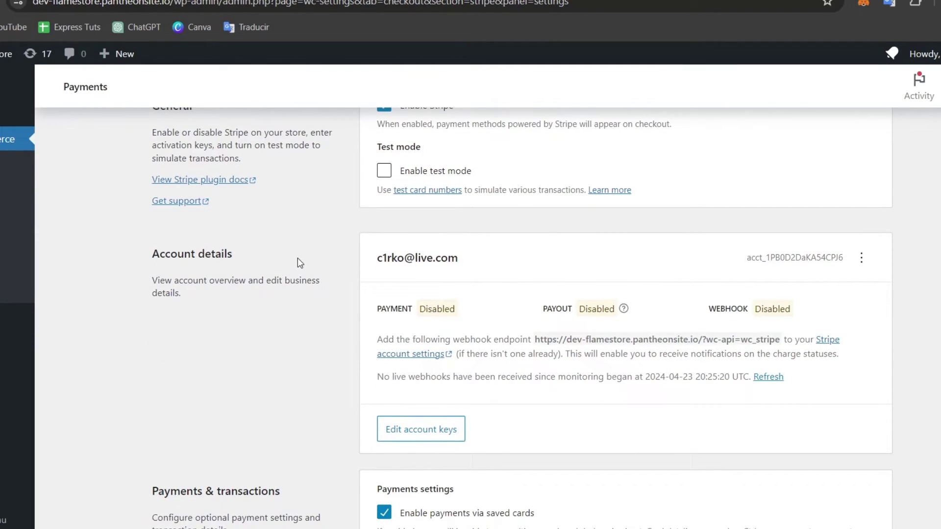
{"action": "left_click_drag", "start_coordinate": [386, 309], "coordinate": [414, 310]}
{"action": "left_click_drag", "start_coordinate": [550, 311], "coordinate": [588, 310]}
{"action": "left_click_drag", "start_coordinate": [725, 309], "coordinate": [744, 309]}
{"action": "left_click", "coordinate": [423, 353]}
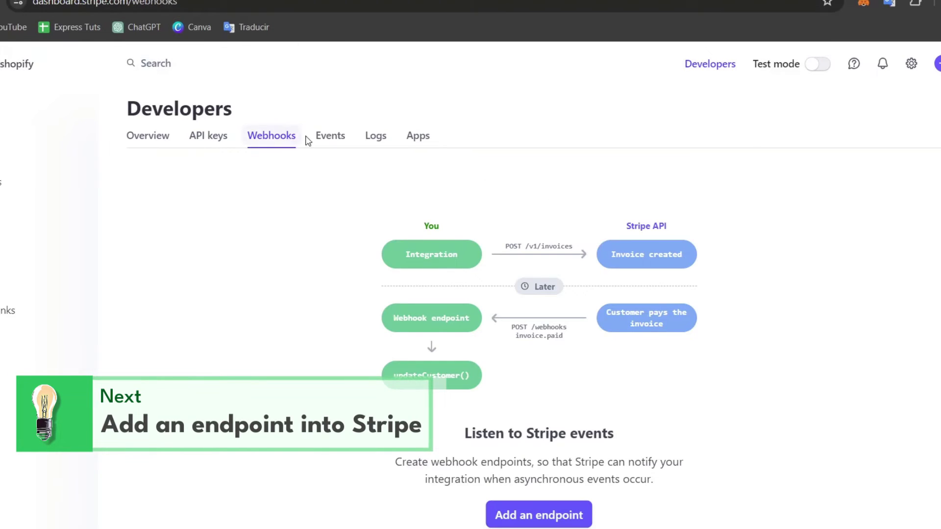
{"action": "left_click", "coordinate": [553, 510]}
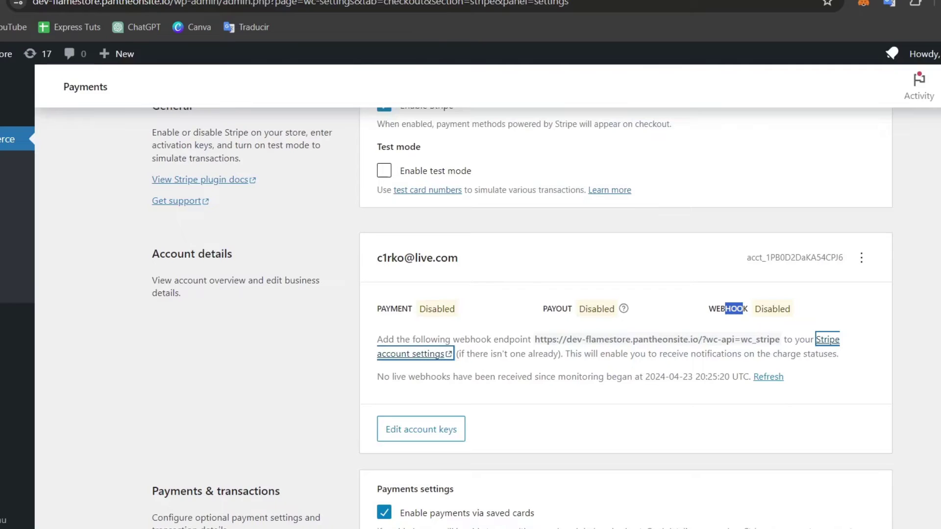
{"action": "left_click_drag", "start_coordinate": [536, 339], "coordinate": [785, 340]}
{"action": "key", "text": "ctrl+c"}
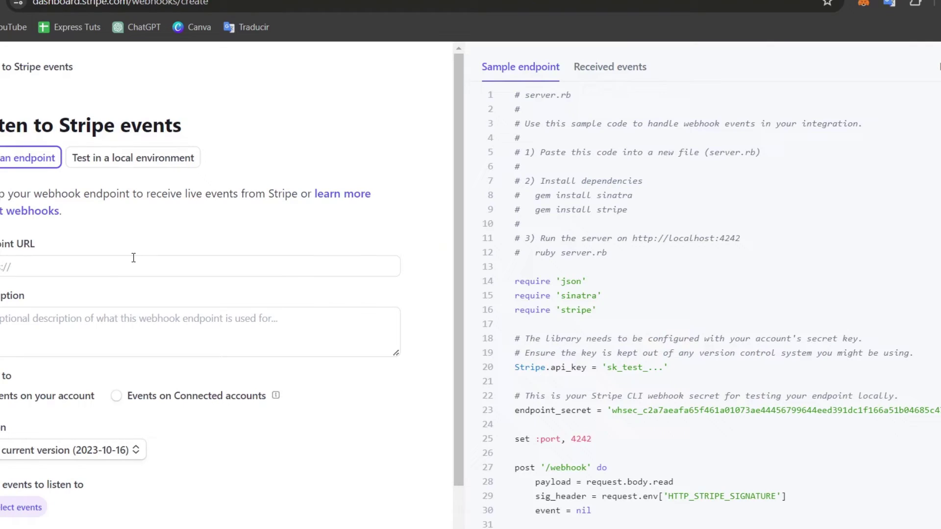
{"action": "left_click", "coordinate": [109, 269]}
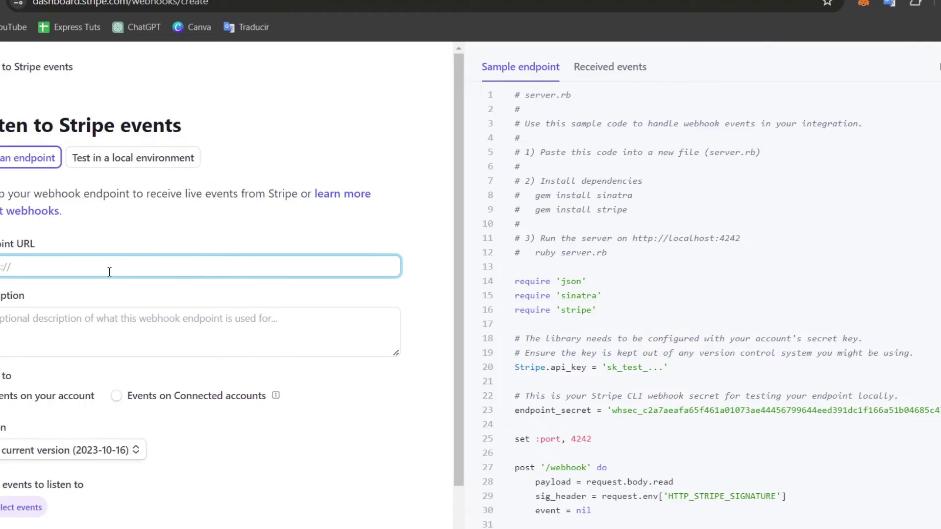
{"action": "key", "text": "ctrl+v"}
- Fill in the webhook endpoint's description, identifying it as "my woocommerce store"
{"action": "left_click", "coordinate": [213, 327]}
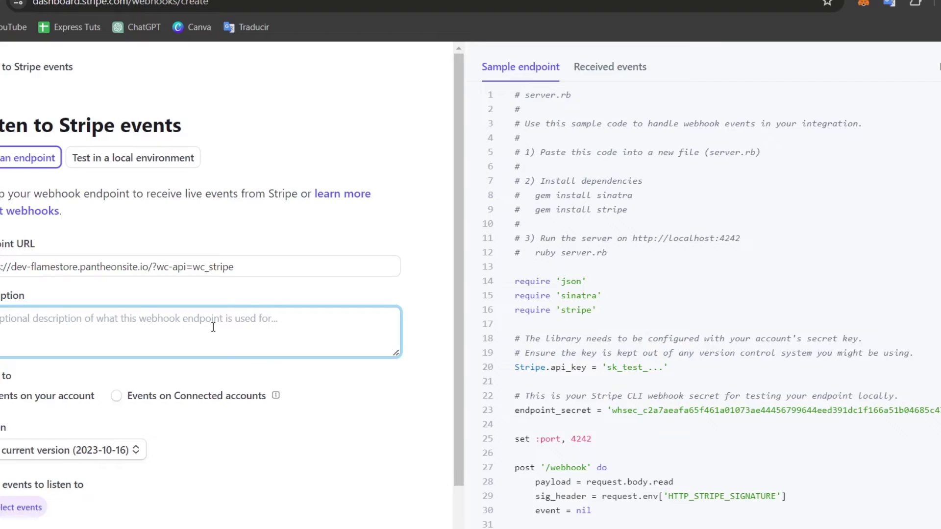
{"action": "type", "text": "Wis my w"}
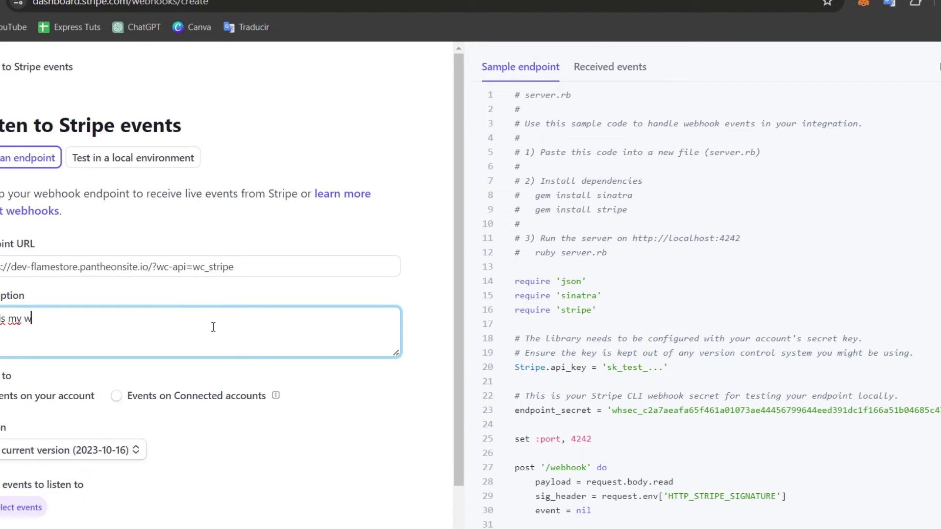
{"action": "type", "text": "oocommerce stpre"}
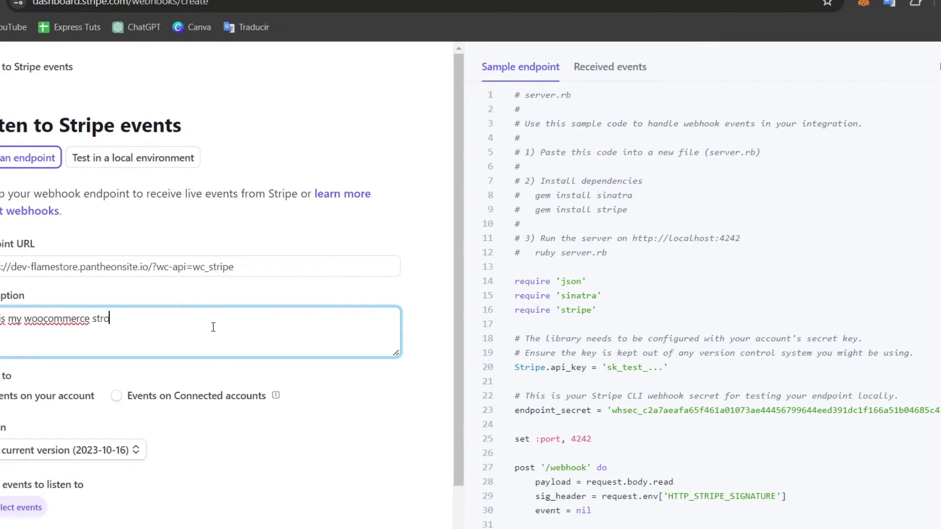
{"action": "key", "text": "BackSpace"}
{"action": "key", "text": "BackSpace"}
{"action": "type", "text": "ore"}
- Choose the current version (2023-10-16) for the webhook endpoint, check the live webhook note in WooCommerce, and submit the endpoint
{"action": "scroll", "coordinate": [181, 383], "scroll_direction": "down", "scroll_amount": 1}
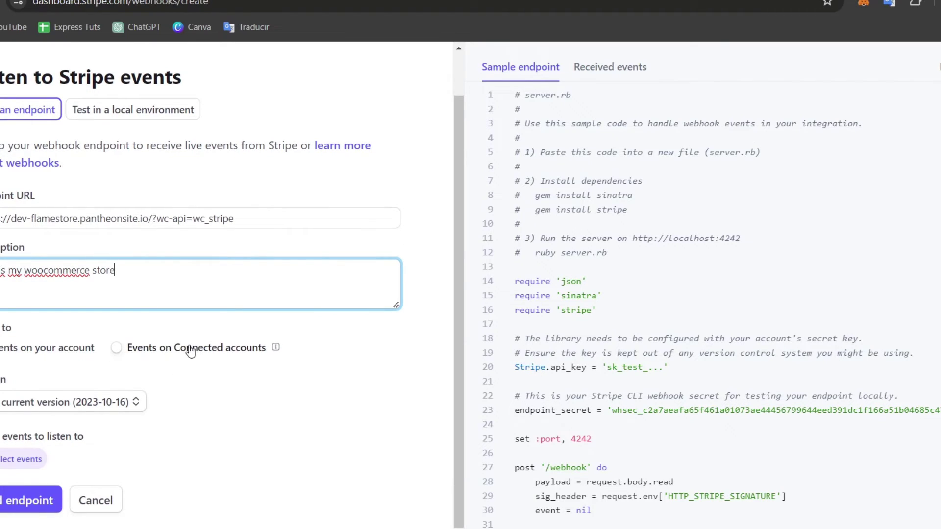
{"action": "left_click", "coordinate": [130, 403]}
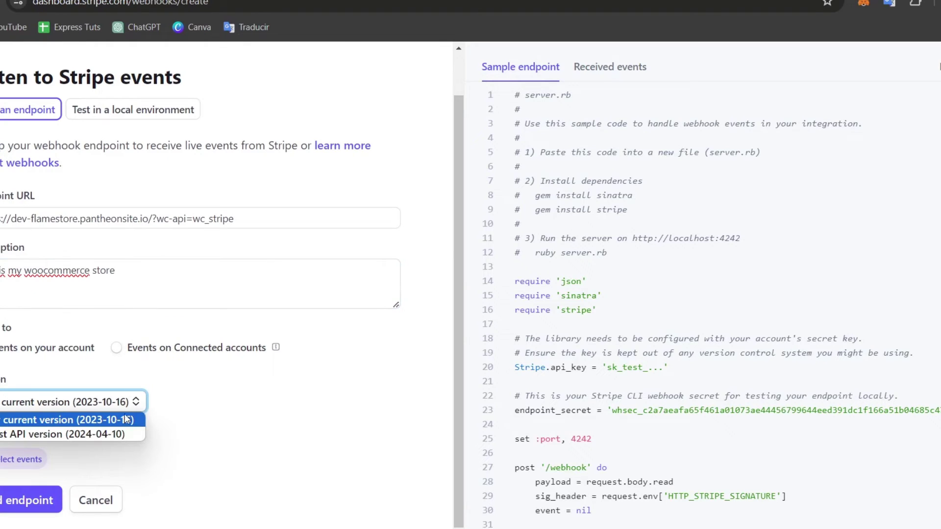
{"action": "left_click", "coordinate": [127, 423]}
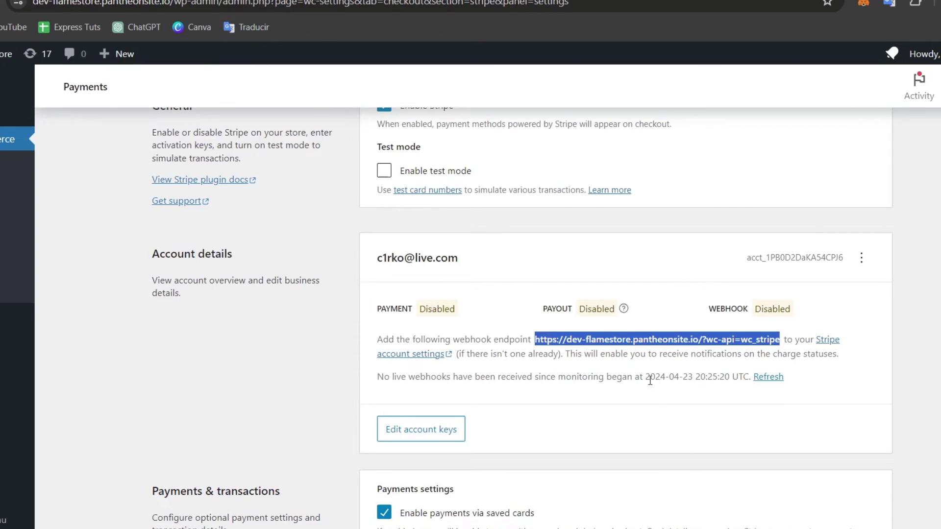
{"action": "left_click_drag", "start_coordinate": [415, 377], "coordinate": [724, 383]}
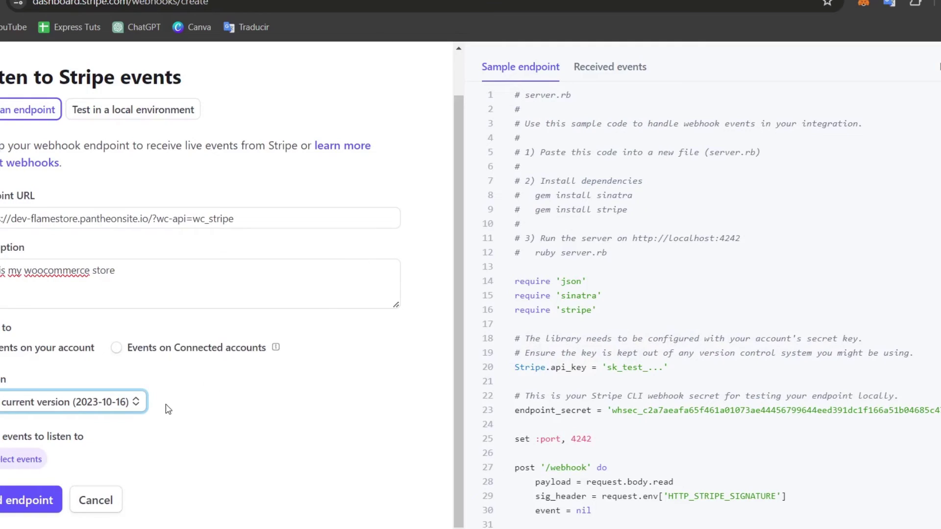
{"action": "left_click", "coordinate": [51, 499]}
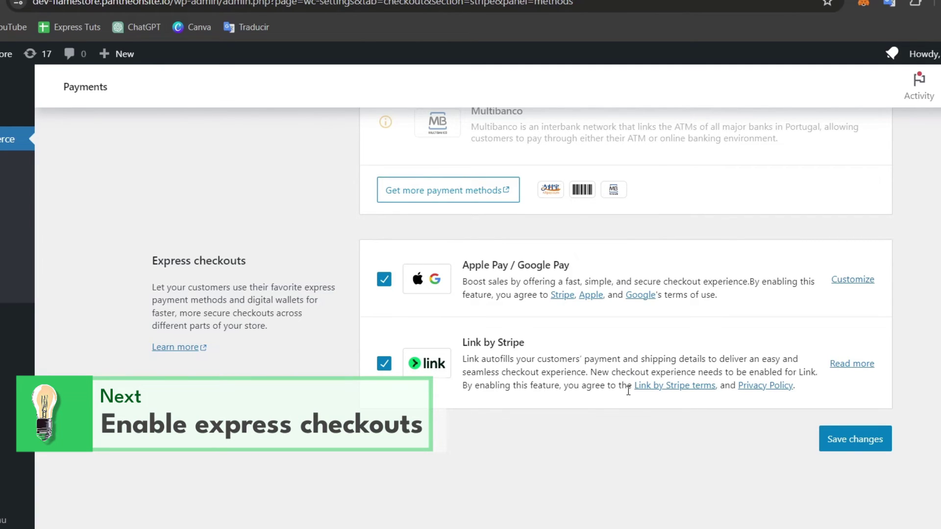
- Review Stripe's payment methods in WooCommerce, including credit and debit cards, and the express checkouts Apple Pay / Google Pay and Link by Stripe
{"action": "scroll", "coordinate": [681, 367], "scroll_direction": "up", "scroll_amount": 10}
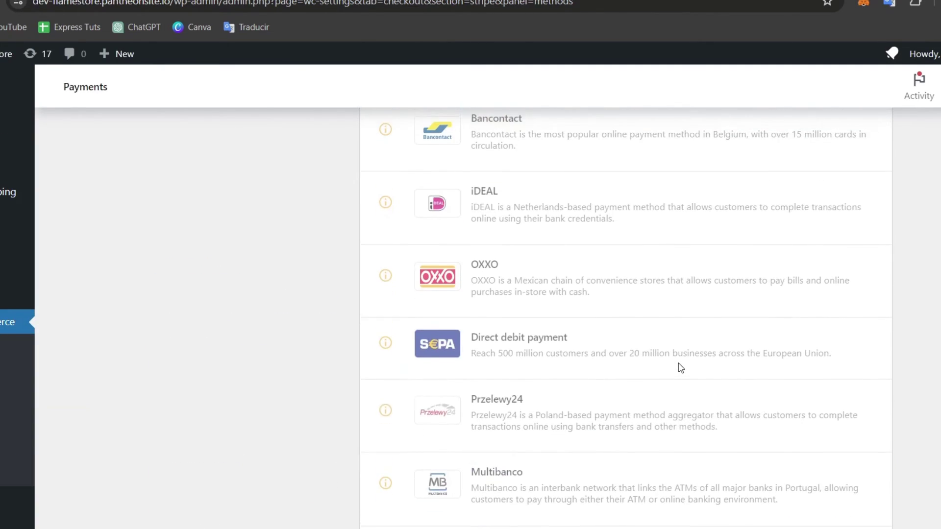
{"action": "scroll", "coordinate": [681, 367], "scroll_direction": "up", "scroll_amount": 1}
{"action": "scroll", "coordinate": [563, 239], "scroll_direction": "down", "scroll_amount": 1}
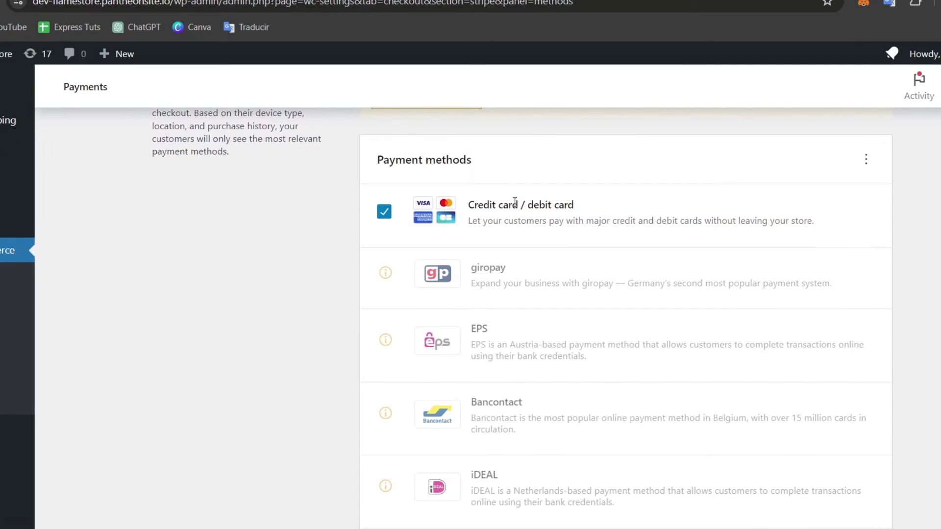
{"action": "left_click_drag", "start_coordinate": [515, 202], "coordinate": [637, 238]}
{"action": "scroll", "coordinate": [690, 273], "scroll_direction": "down", "scroll_amount": 12}
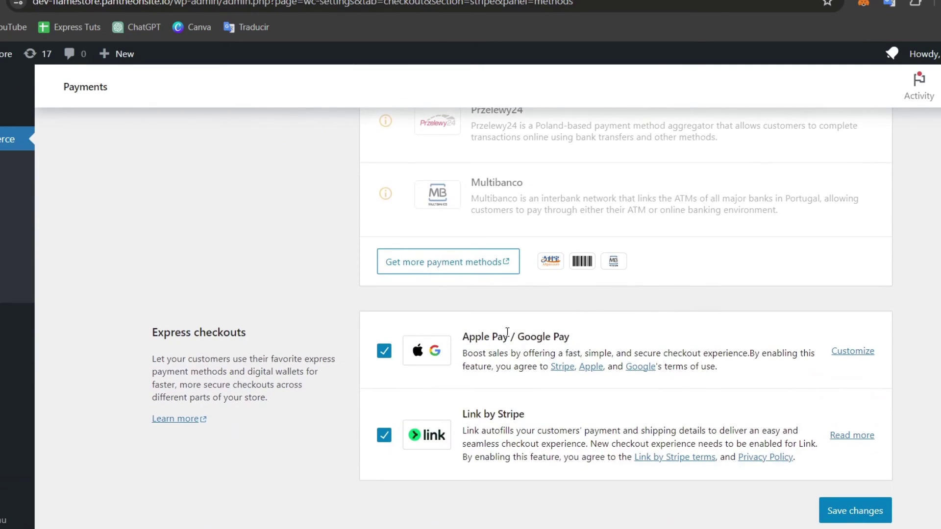
{"action": "left_click_drag", "start_coordinate": [476, 334], "coordinate": [599, 339]}
{"action": "left_click_drag", "start_coordinate": [478, 414], "coordinate": [524, 415]}
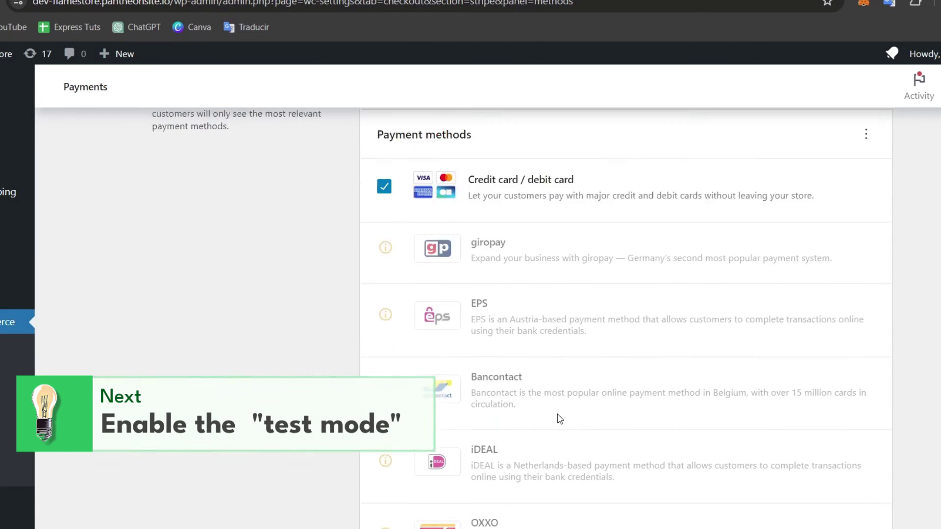
- Enable test mode in the Stripe settings of WooCommerce and save the changes
{"action": "scroll", "coordinate": [559, 419], "scroll_direction": "up", "scroll_amount": 5}
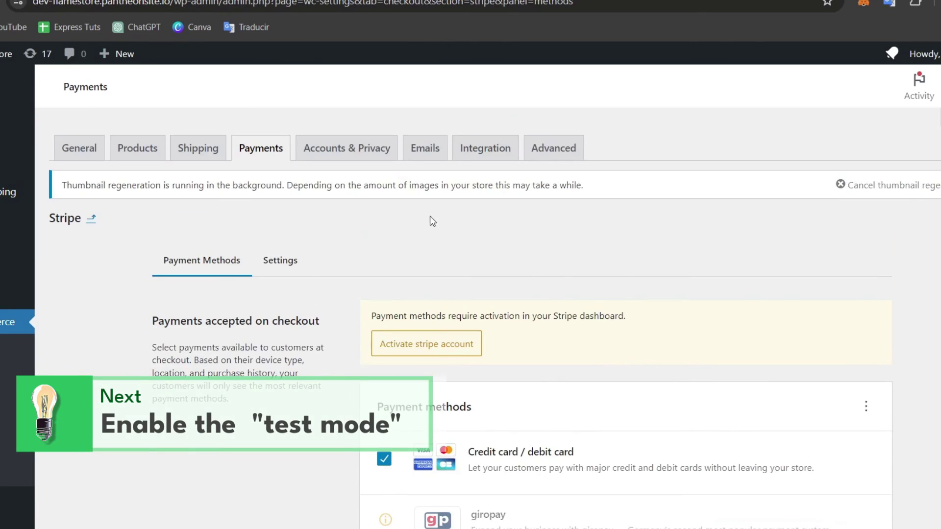
{"action": "left_click", "coordinate": [284, 262]}
{"action": "scroll", "coordinate": [557, 322], "scroll_direction": "down", "scroll_amount": 1}
{"action": "scroll", "coordinate": [557, 322], "scroll_direction": "down", "scroll_amount": 1}
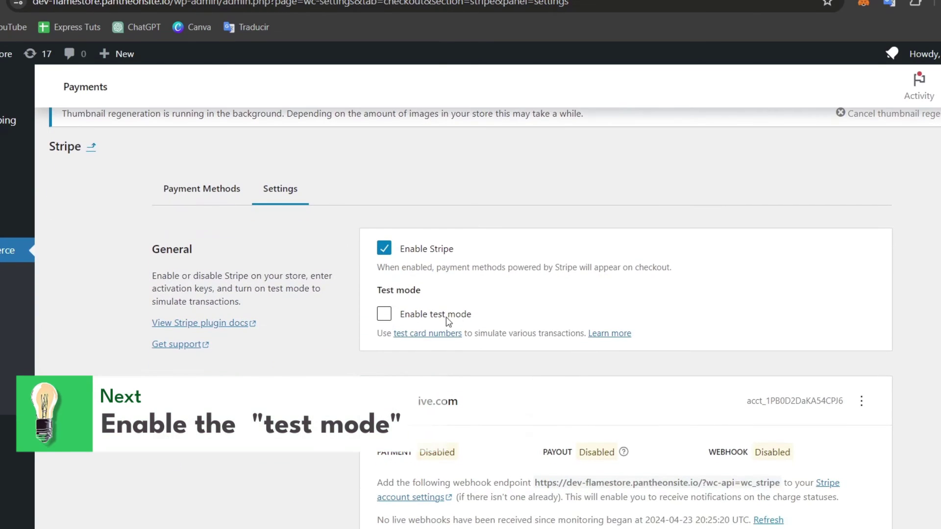
{"action": "left_click", "coordinate": [385, 314]}
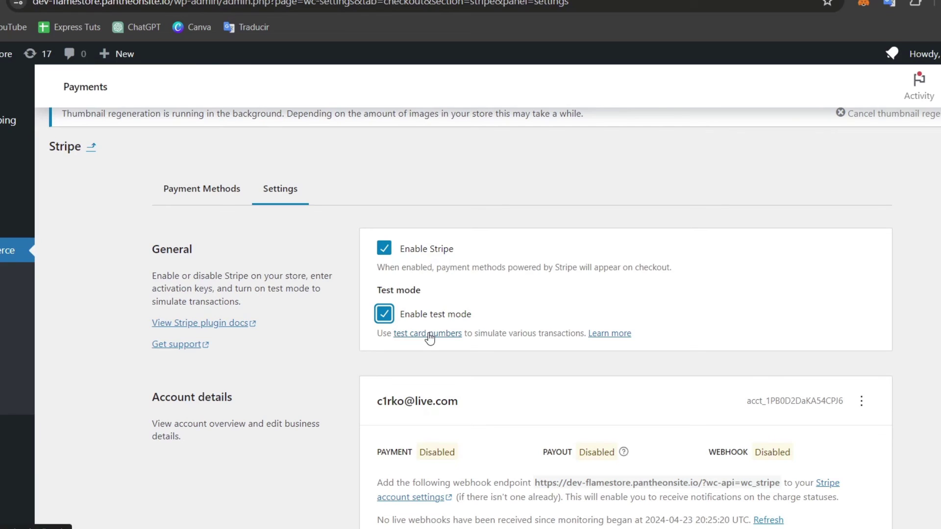
{"action": "scroll", "coordinate": [554, 314], "scroll_direction": "down", "scroll_amount": 6}
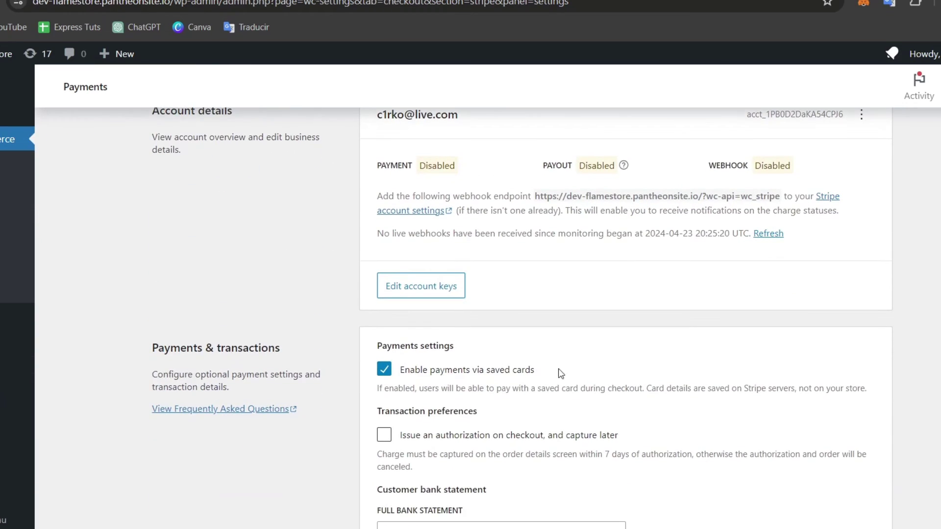
{"action": "scroll", "coordinate": [580, 385], "scroll_direction": "down", "scroll_amount": 9}
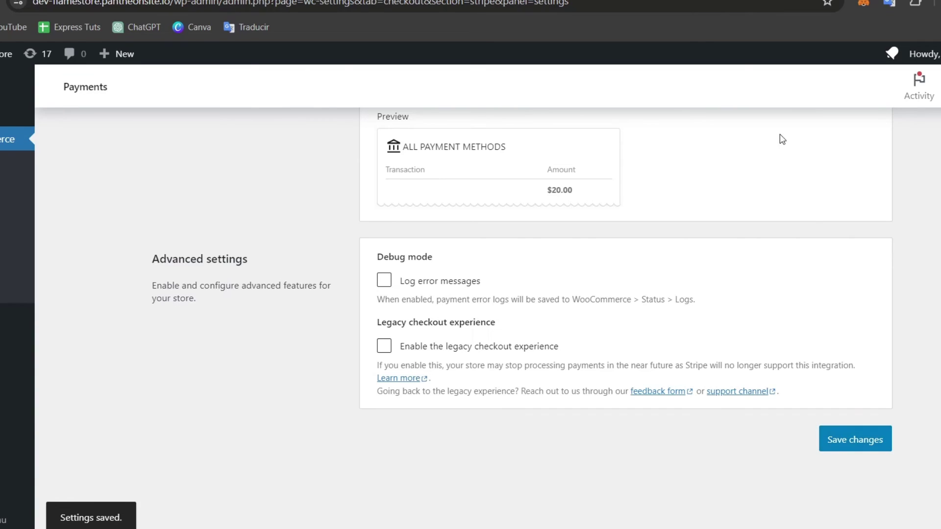
- Open the home page of the Stripe dashboard and the home page of WooCommerce in the store's admin
{"action": "key", "text": "ctrl+Tab"}
{"action": "key", "text": "ctrl+shift+Tab"}
{"action": "left_click", "coordinate": [343, 0]}
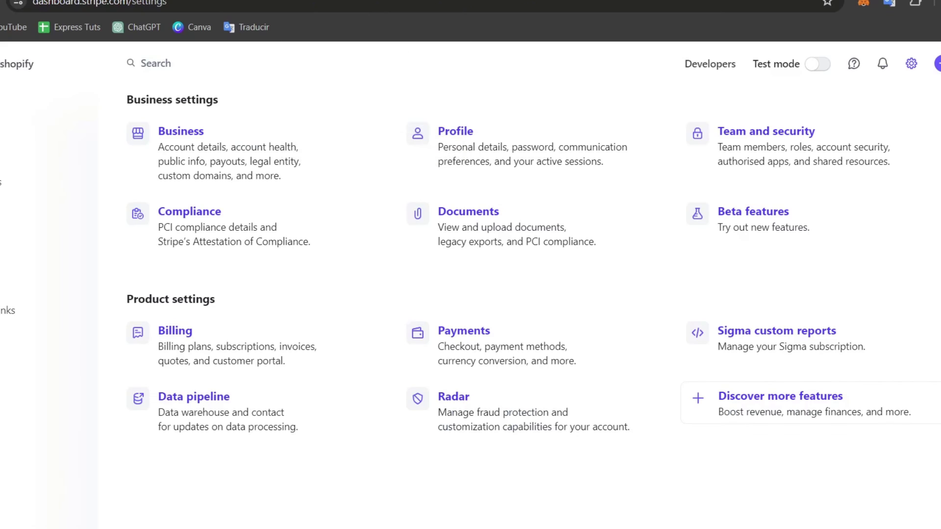
{"action": "left_click", "coordinate": [1, 111]}
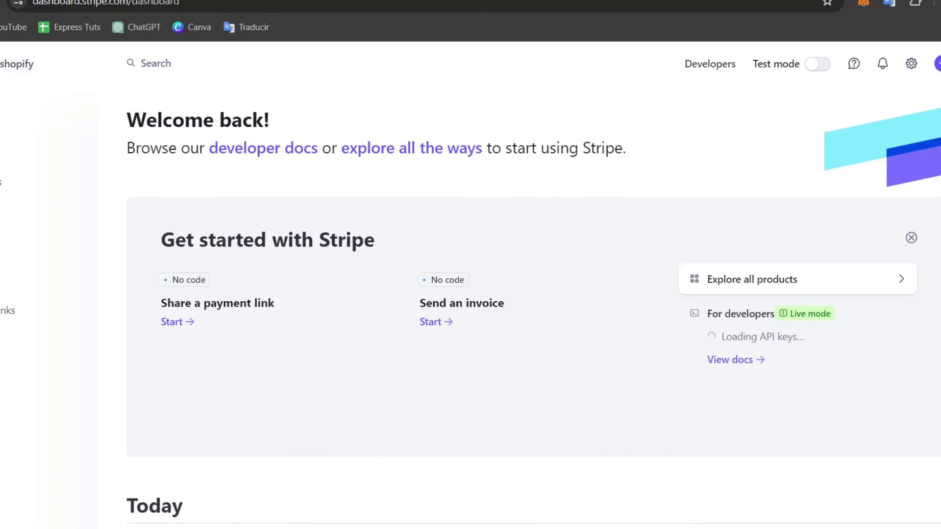
{"action": "left_click", "coordinate": [220, 0]}
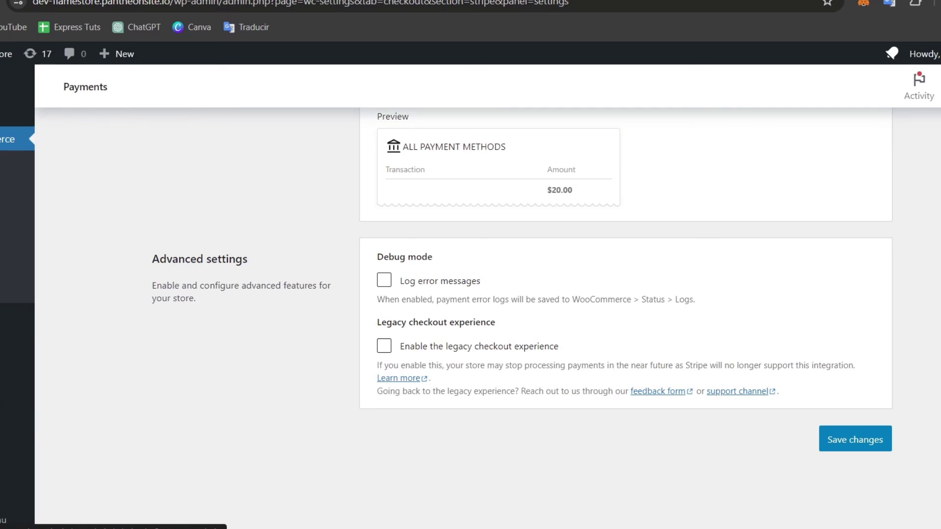
{"action": "left_click", "coordinate": [1, 139]}
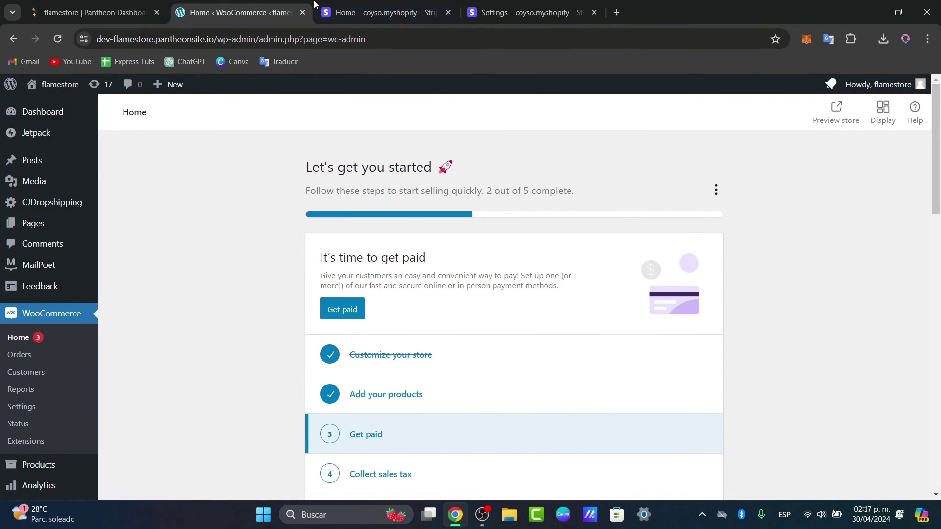
- Switch to the Stripe dashboard and open the list of available accounts
{"action": "left_click", "coordinate": [343, 12]}
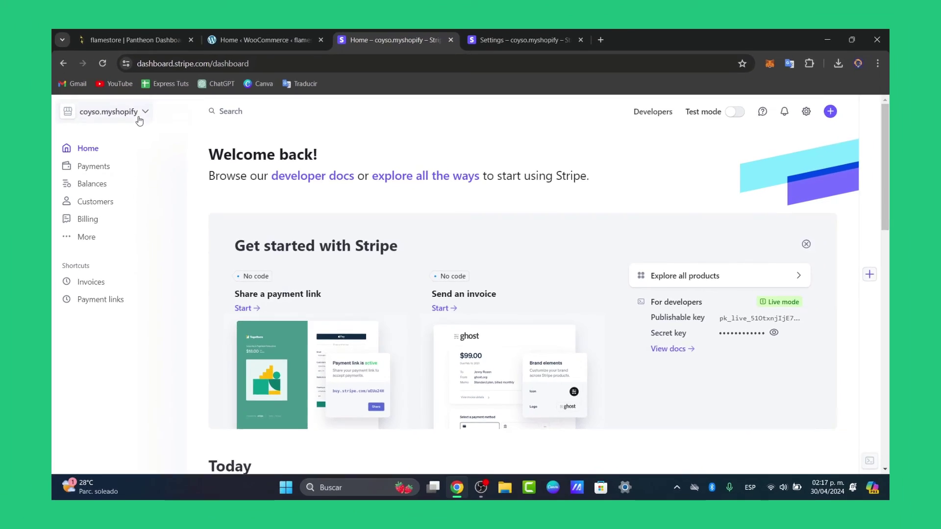
{"action": "left_click", "coordinate": [64, 93]}
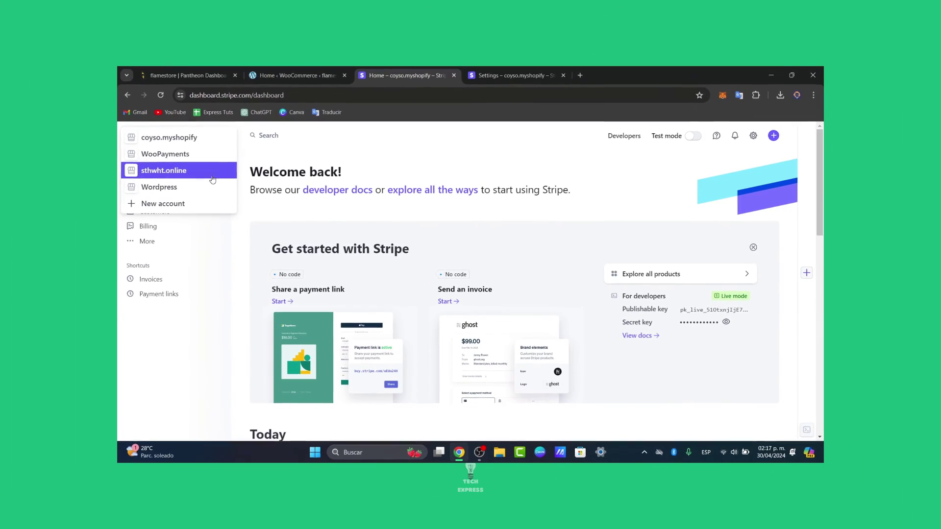